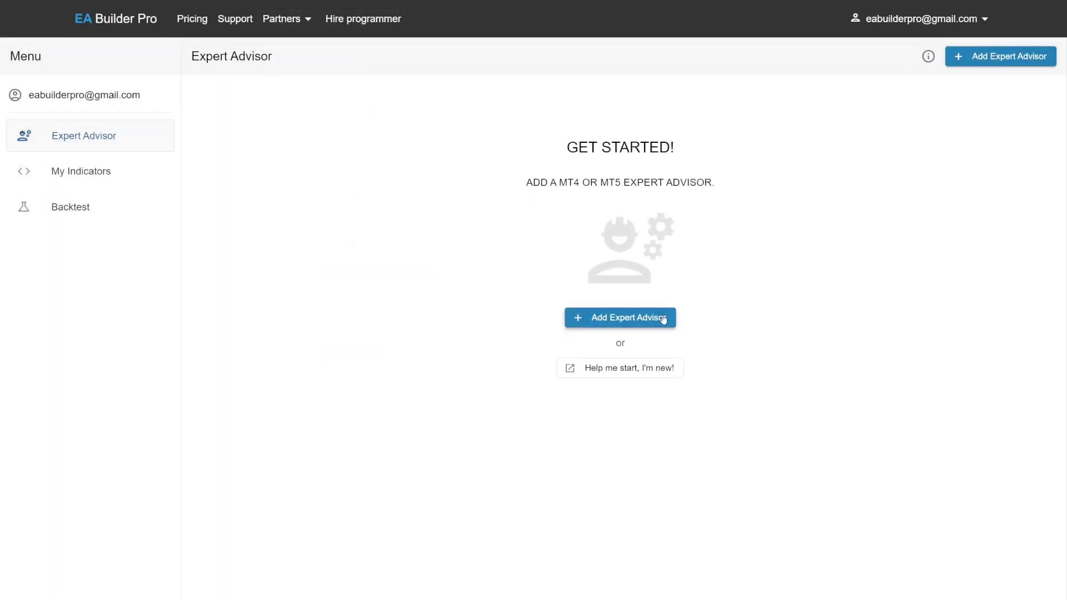
# Create an empty-template MetaTrader 5 expert advisor named 'London & NY Trend Color'.
pyautogui.click(651, 318)
pyautogui.click(543, 243)
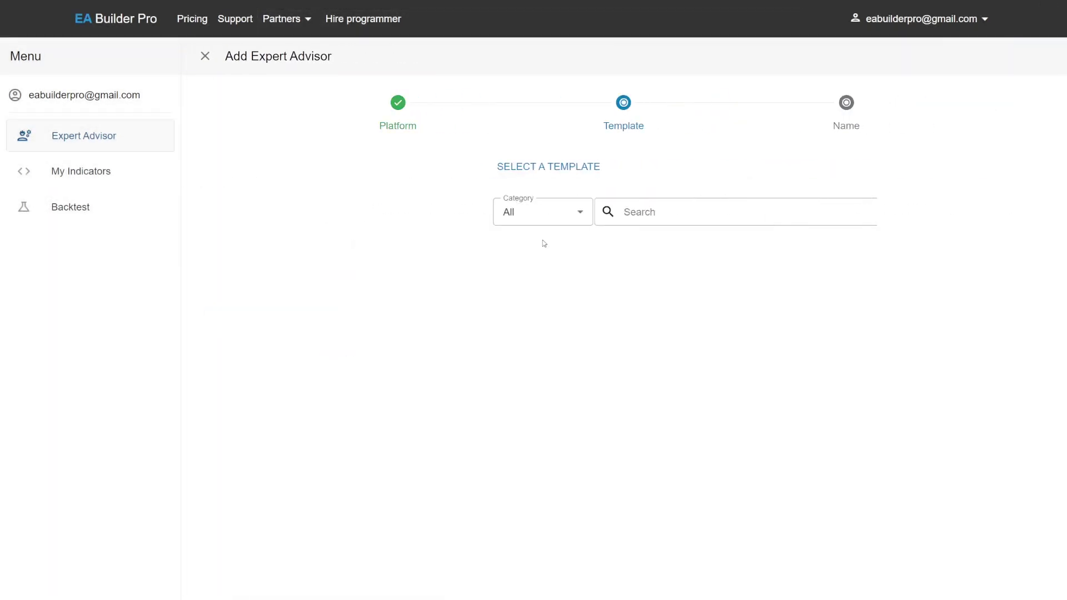
pyautogui.click(551, 260)
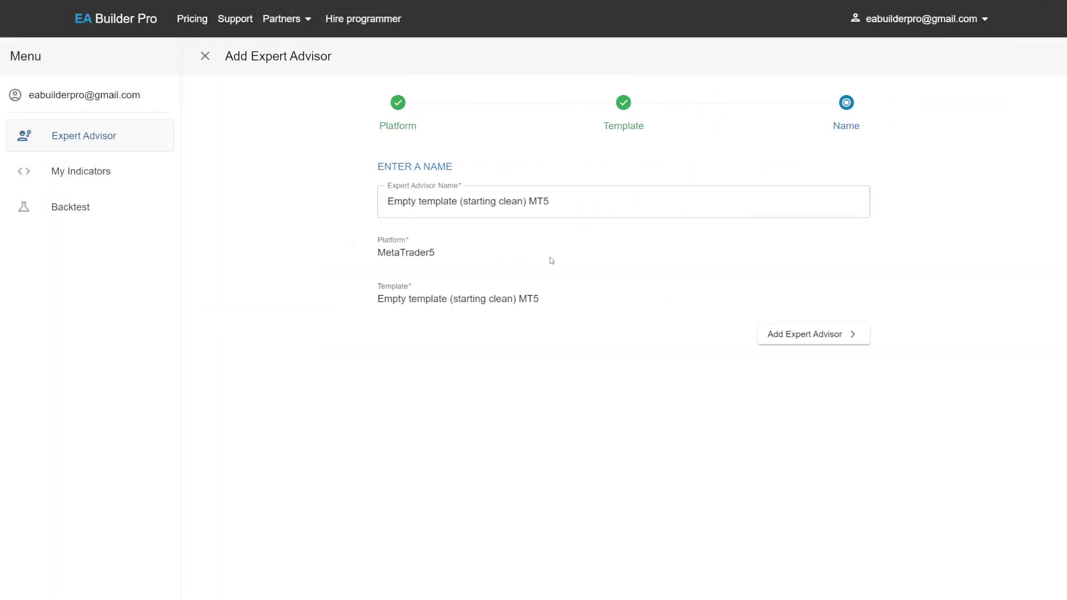
pyautogui.moveTo(555, 204); pyautogui.dragTo(292, 203)
pyautogui.write('London ')
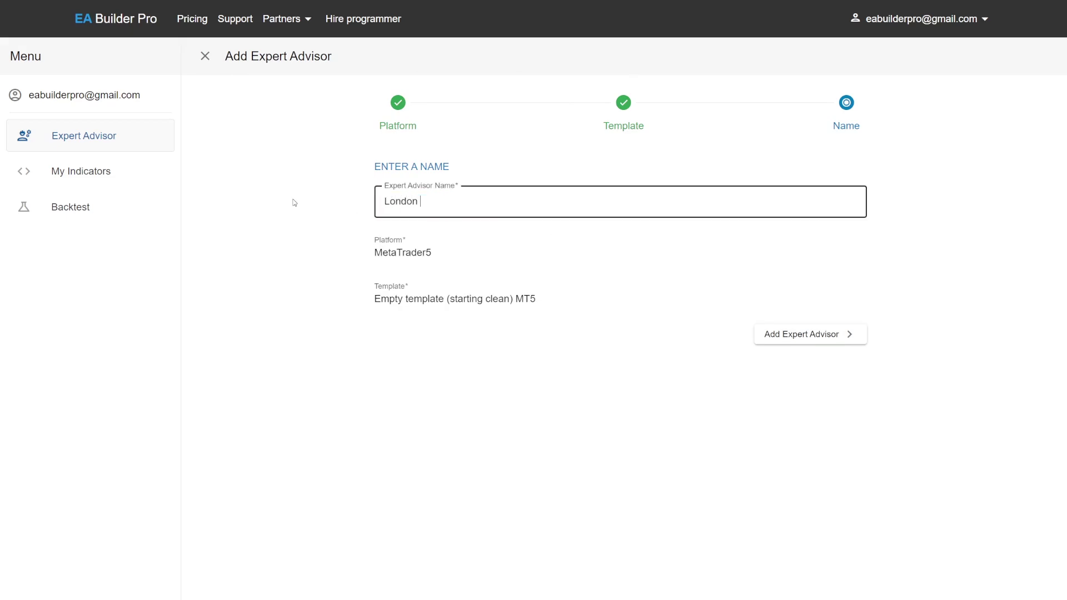
pyautogui.write('& NY Trend Color (')
pyautogui.write('Zweli)')
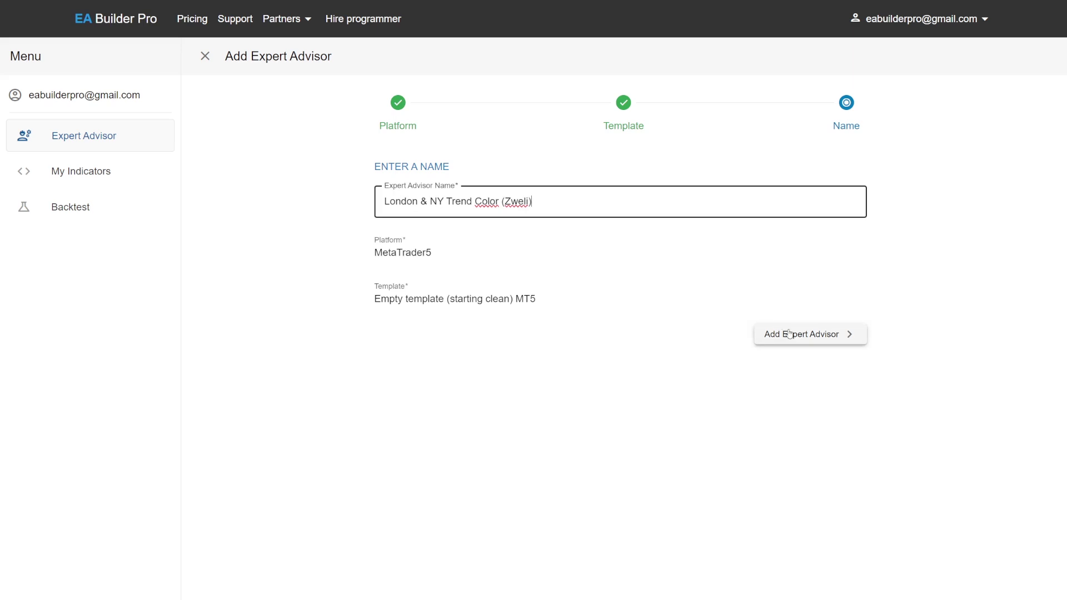
pyautogui.click(801, 333)
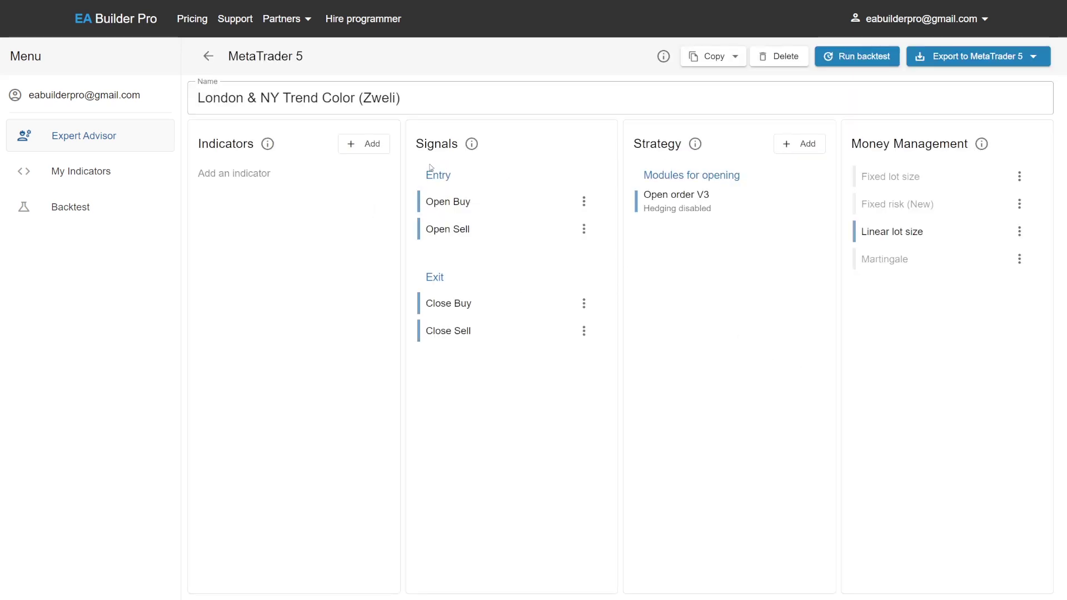
# Upload the custom indicator file FDI_Sun_Indicator.ex5 and review its mode names.
pyautogui.click(372, 144)
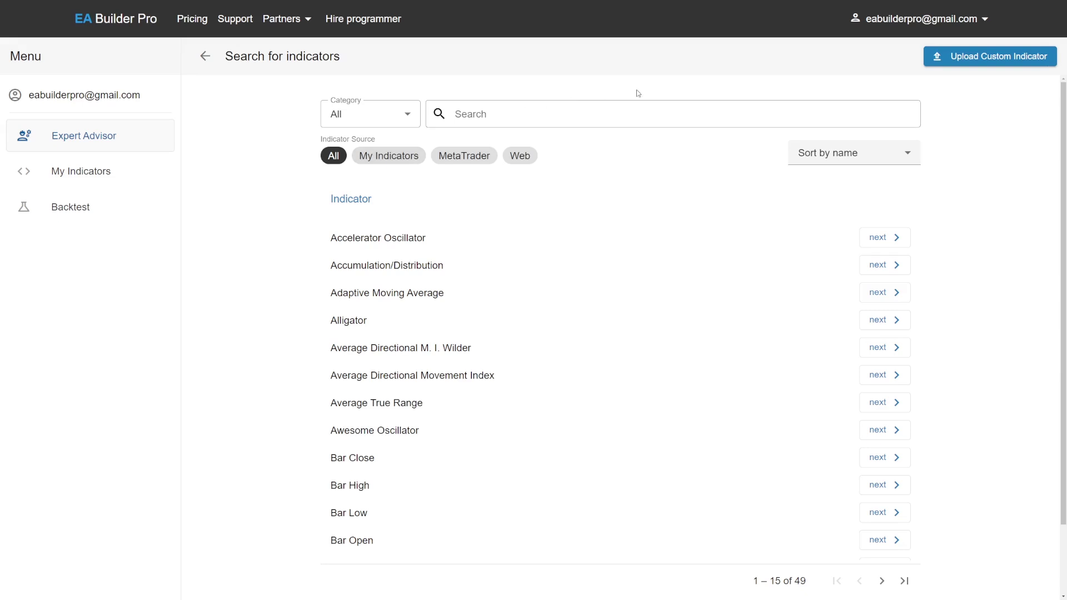
pyautogui.click(969, 61)
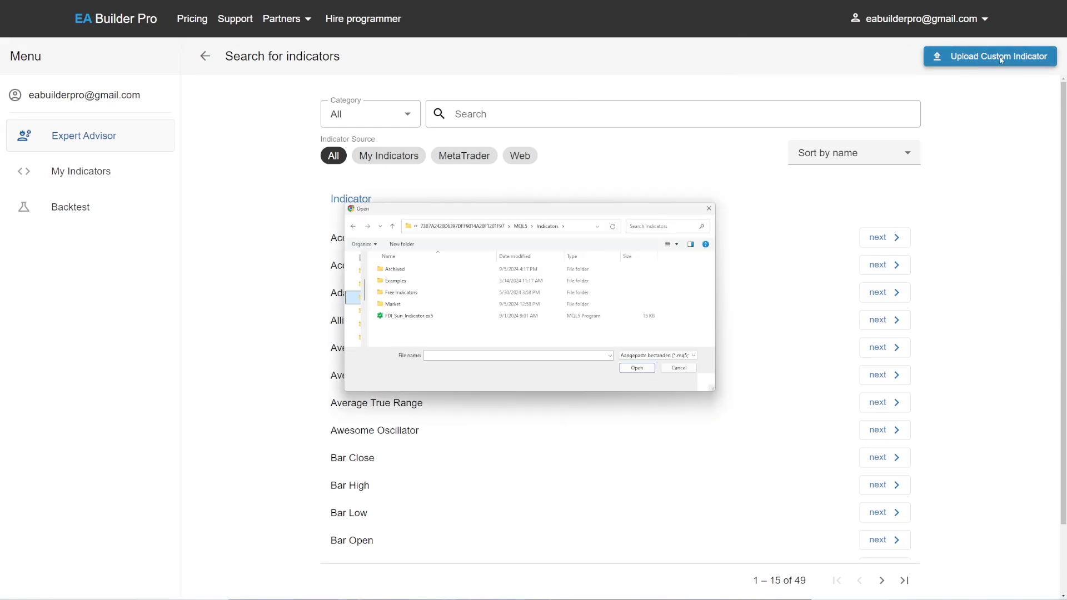
pyautogui.click(409, 316)
pyautogui.doubleClick(412, 317)
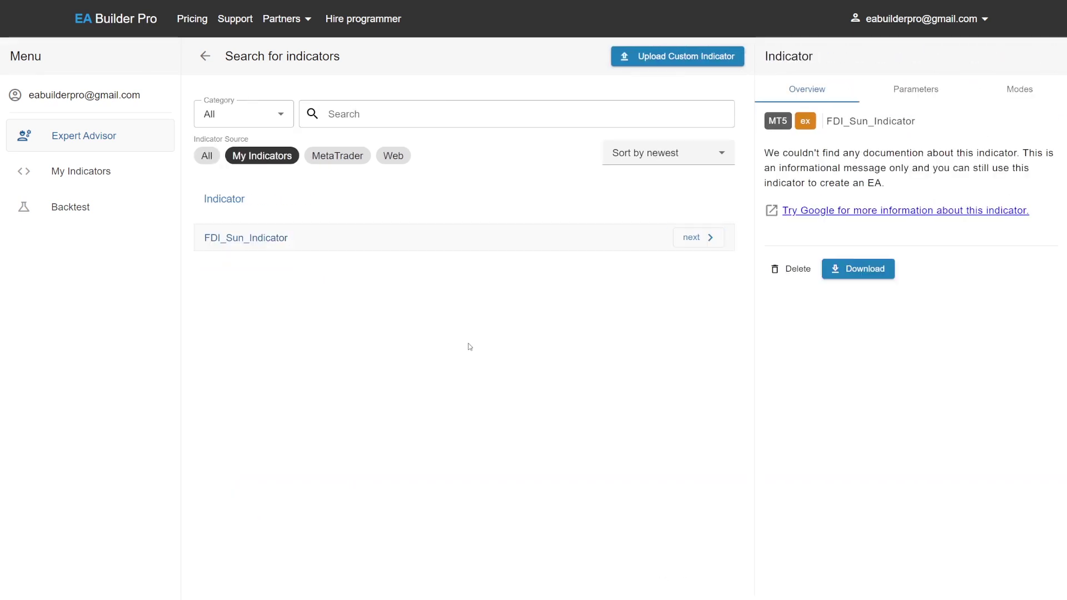
pyautogui.click(1034, 97)
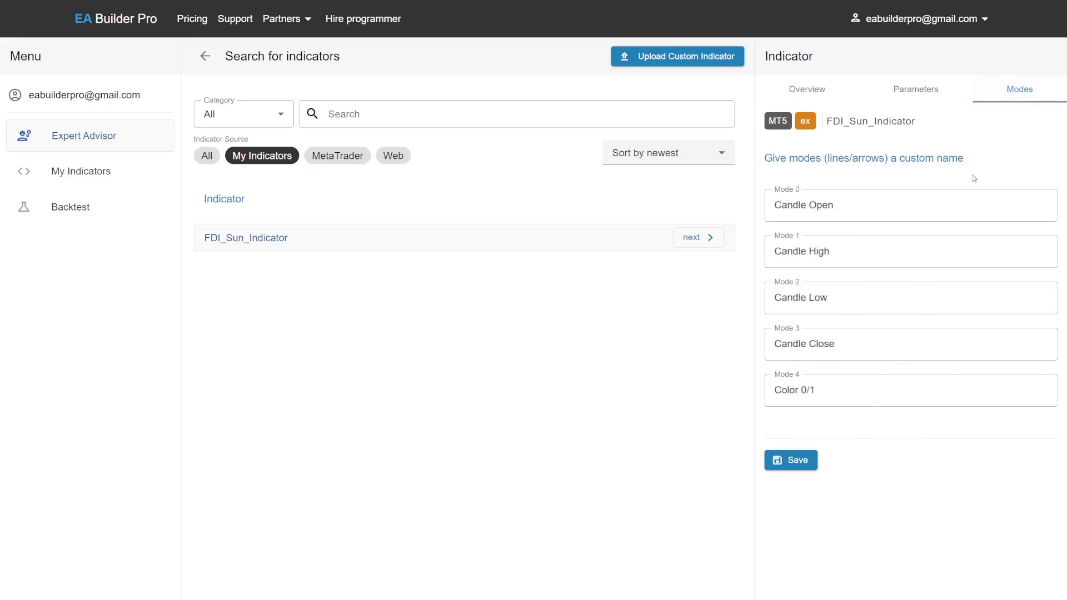
pyautogui.moveTo(837, 393); pyautogui.dragTo(754, 400)
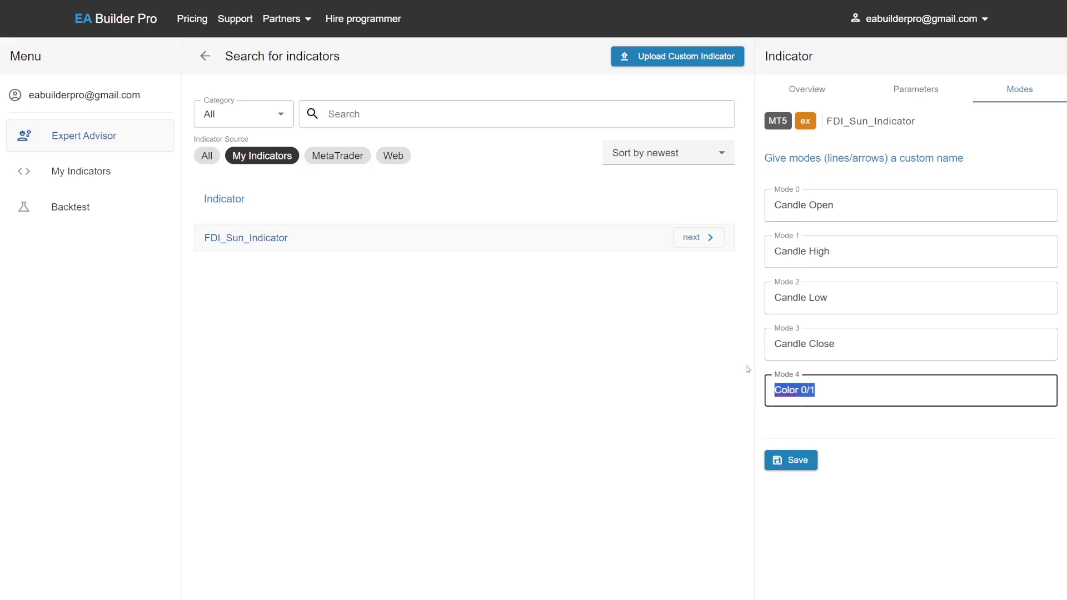
# Add FDI_Sun_Indicator with Modes 0–3 (Candle Open, High, Low, Close) disabled, and save.
pyautogui.click(691, 238)
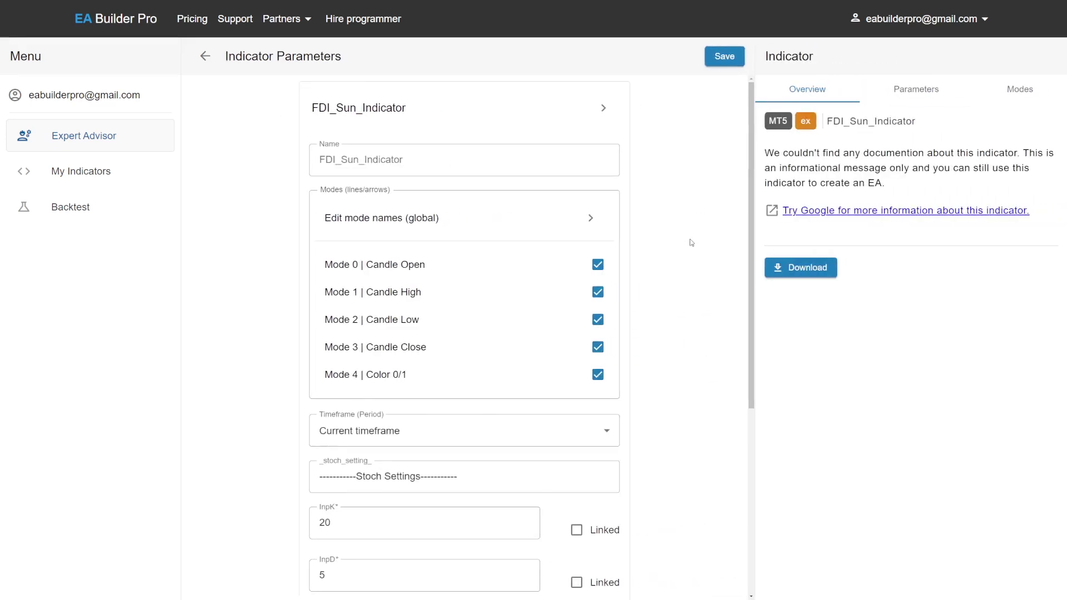
pyautogui.click(598, 265)
pyautogui.click(598, 292)
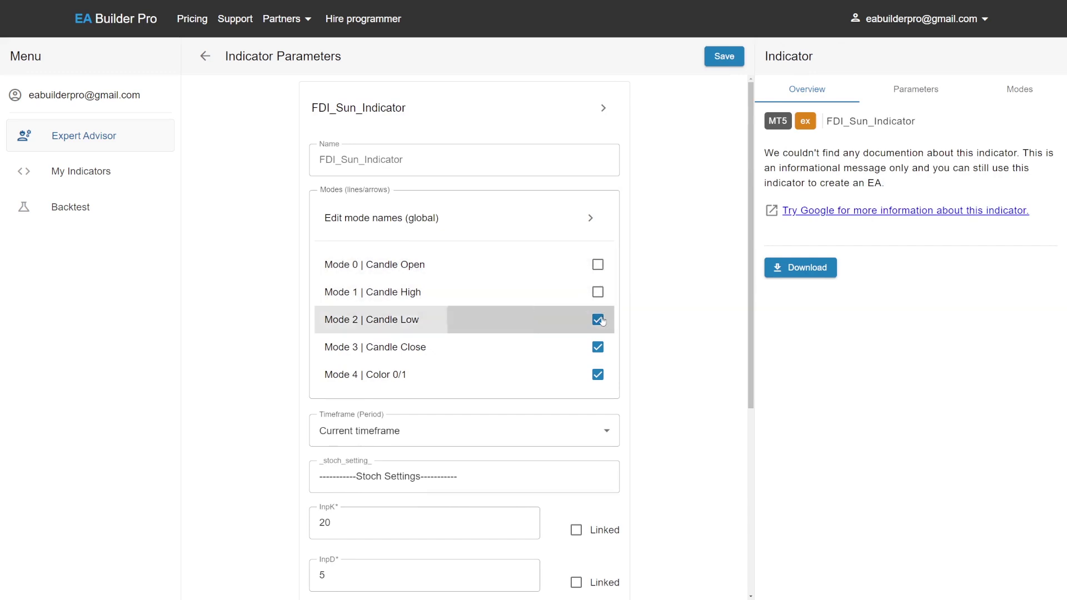
pyautogui.click(598, 319)
pyautogui.click(597, 348)
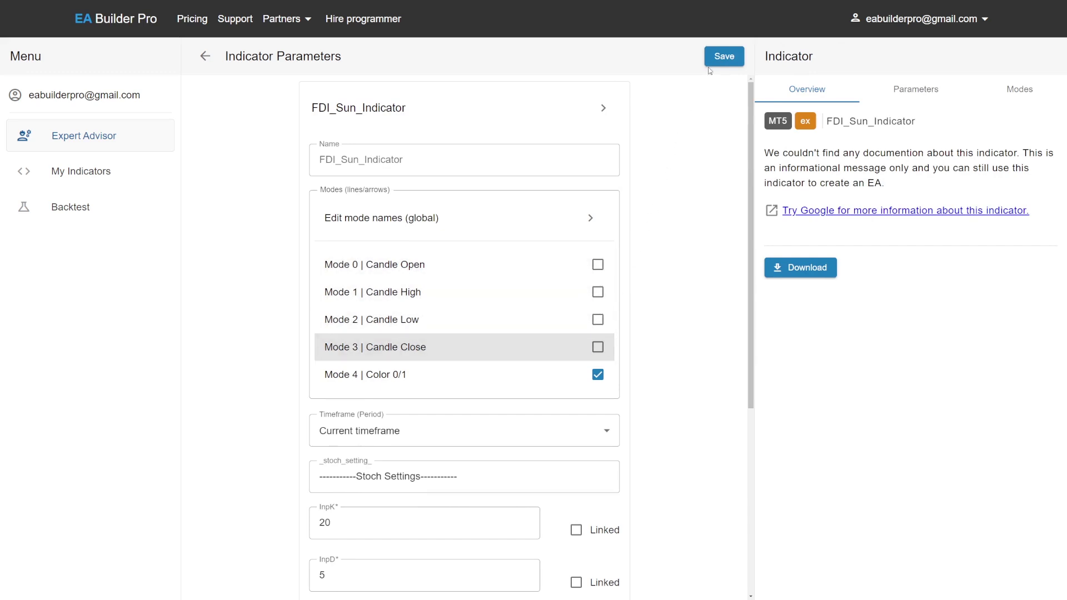
pyautogui.click(724, 56)
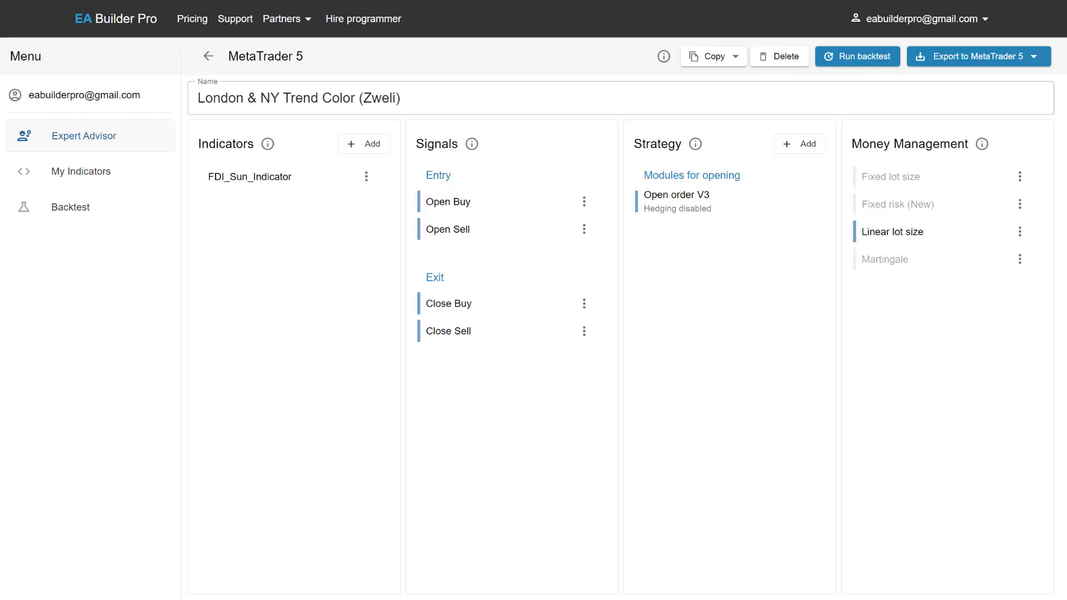
# Add an Open Buy condition: Color 0/1 one bar back equals constant 0.
pyautogui.click(518, 206)
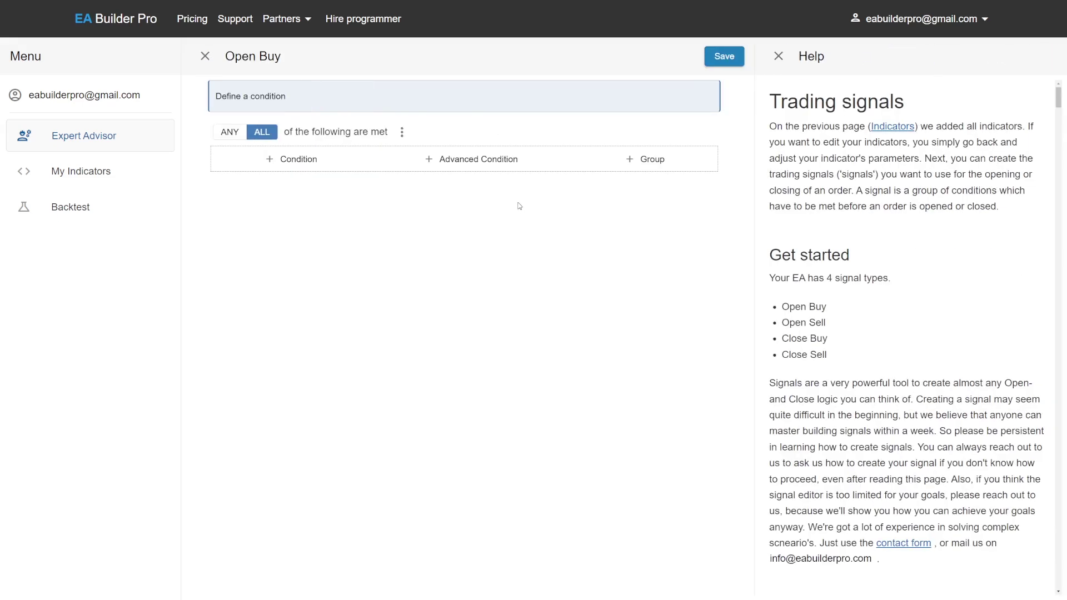
pyautogui.click(298, 158)
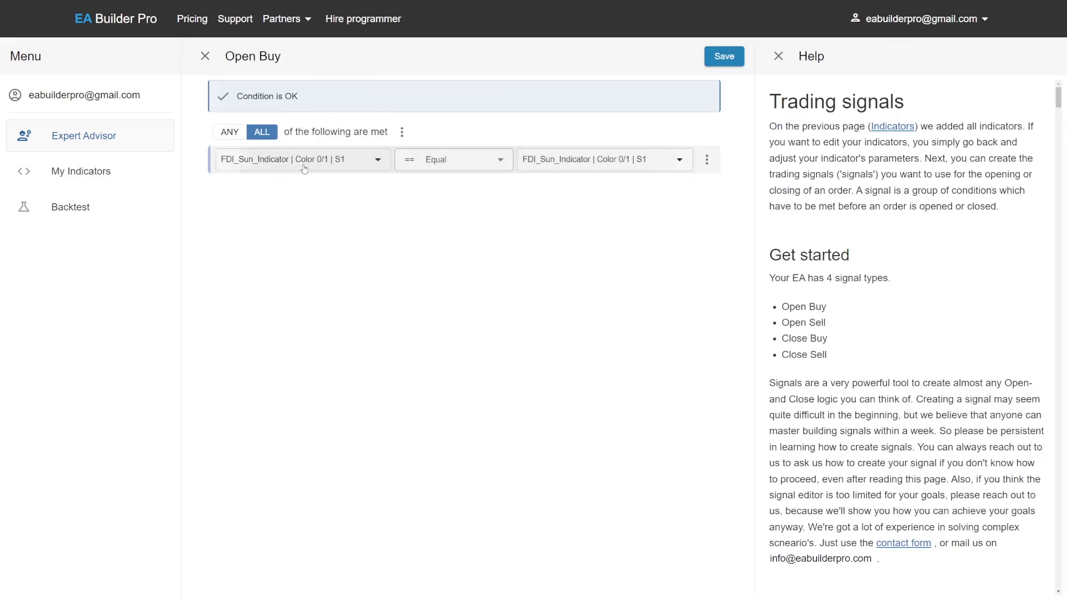
pyautogui.click(305, 161)
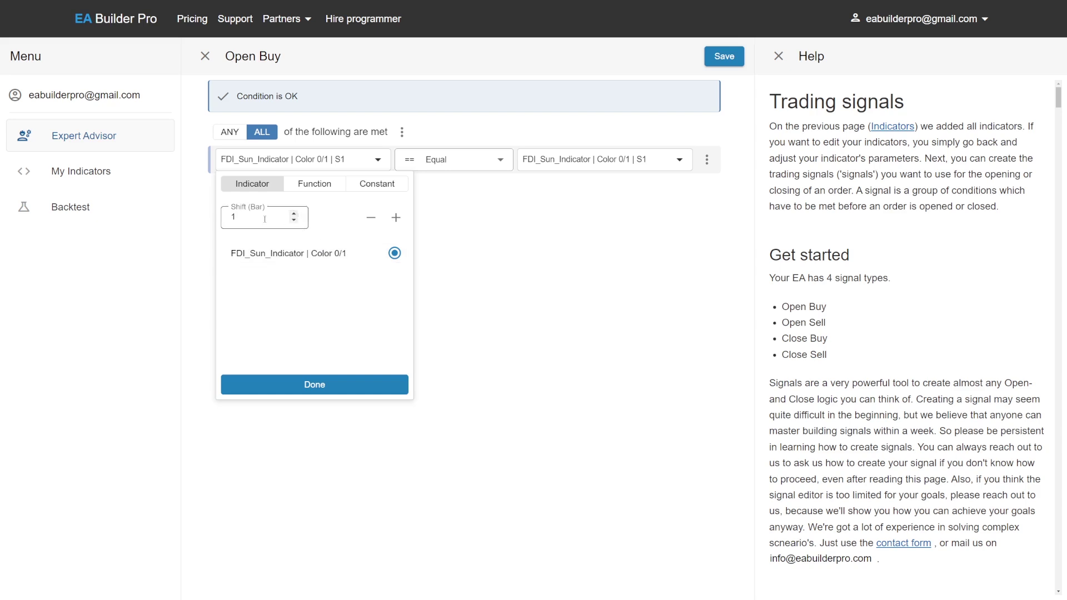
pyautogui.click(330, 384)
pyautogui.click(584, 160)
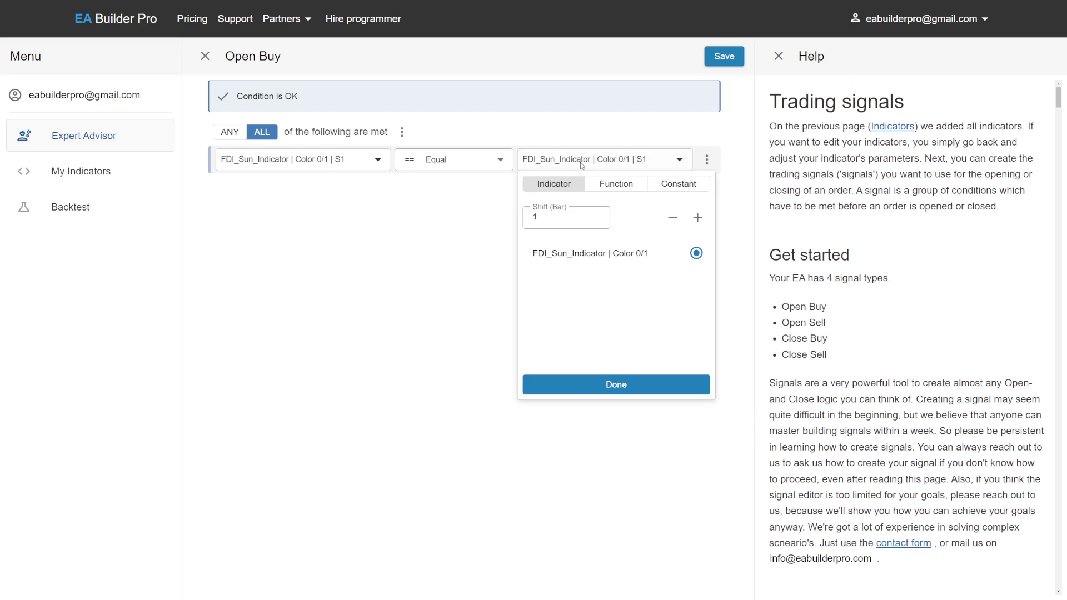
pyautogui.click(679, 184)
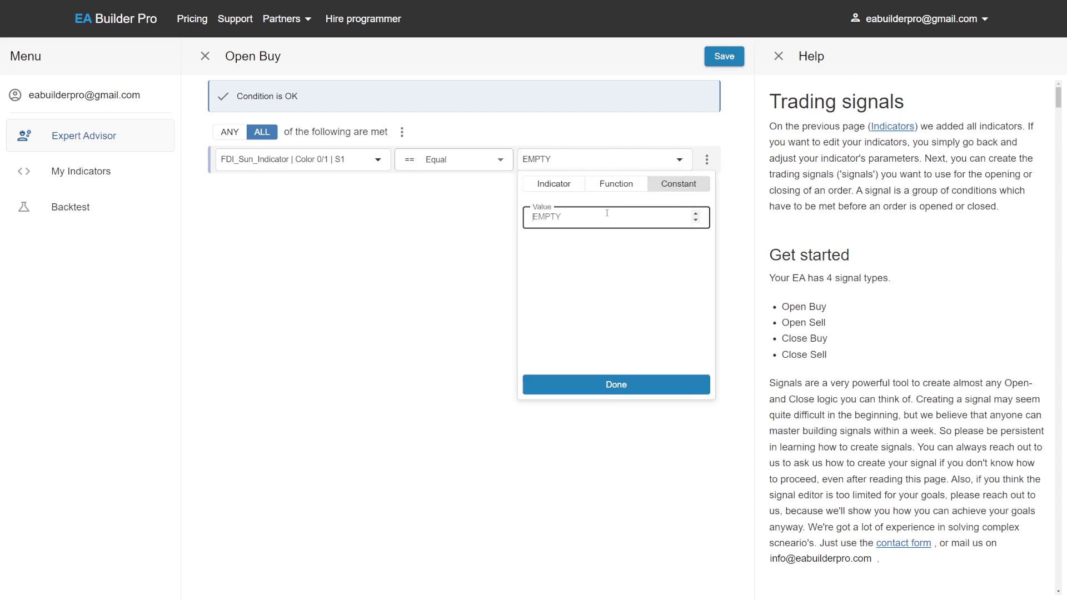
pyautogui.write('0')
pyautogui.click(616, 385)
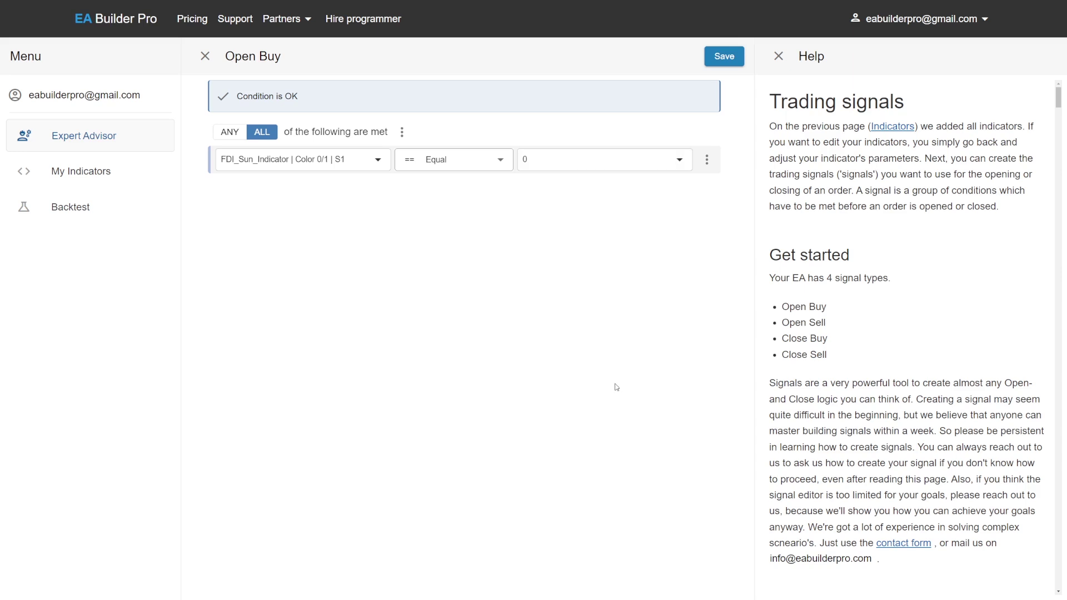
# Add a second condition, Color 0/1 two bars back equals constant 1, and save.
pyautogui.click(401, 132)
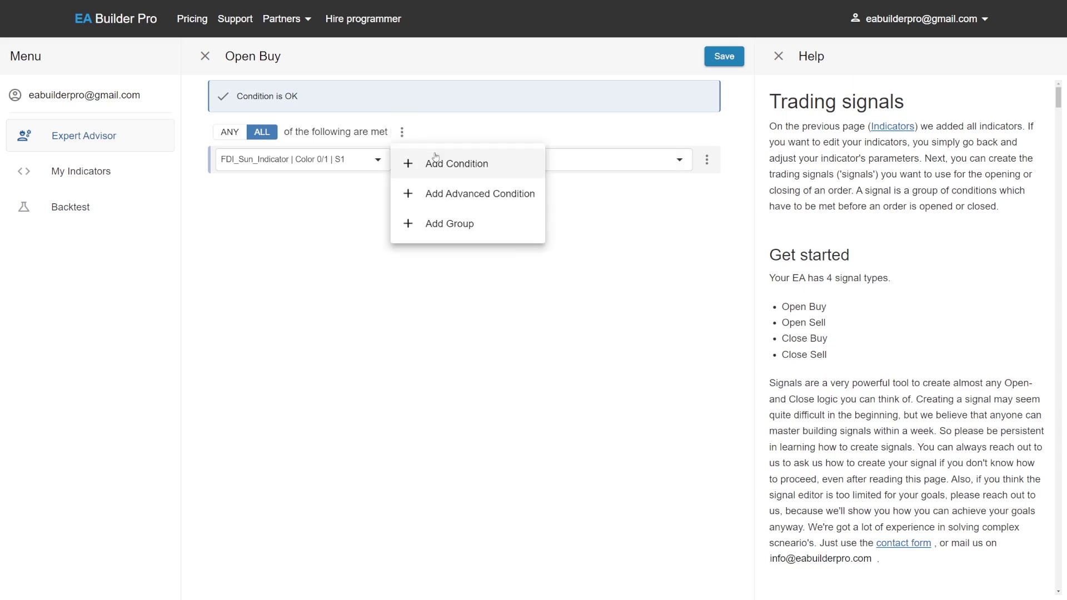
pyautogui.click(417, 163)
pyautogui.click(331, 192)
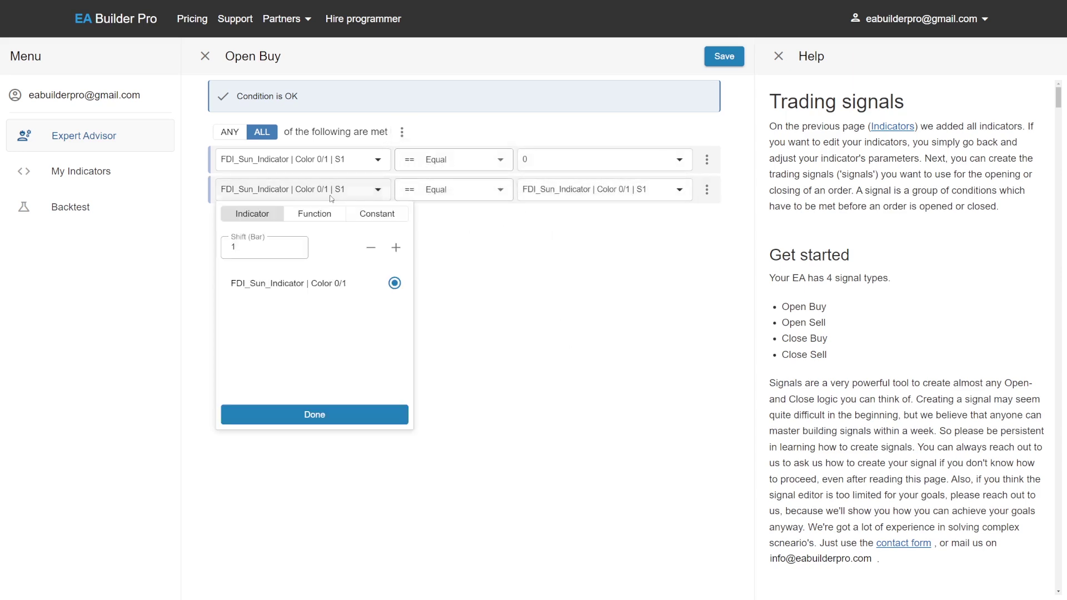
pyautogui.click(396, 248)
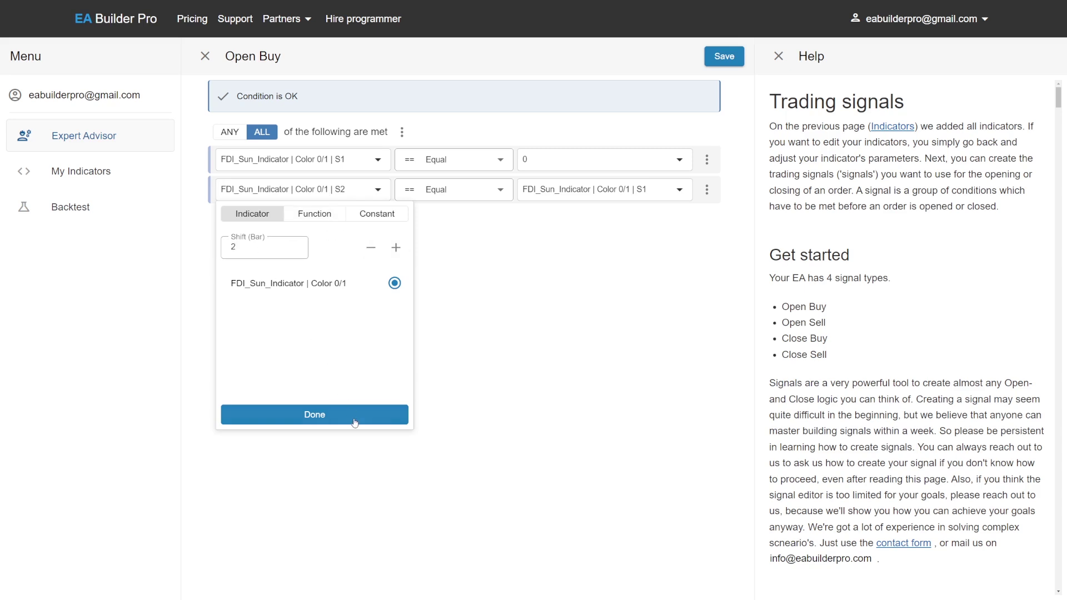
pyautogui.click(355, 414)
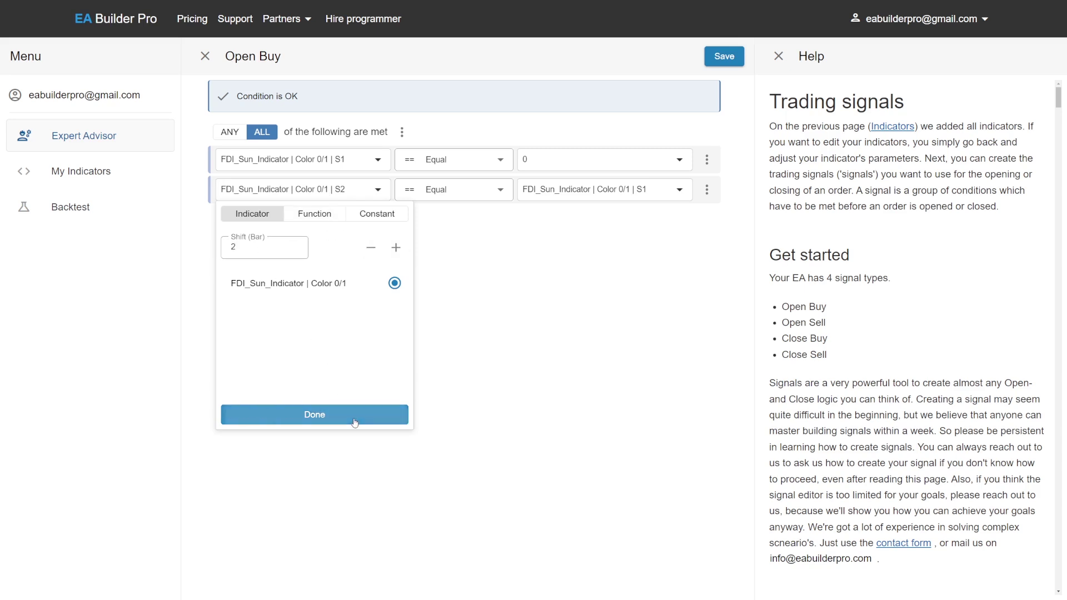
pyautogui.click(584, 189)
pyautogui.click(680, 214)
pyautogui.click(549, 247)
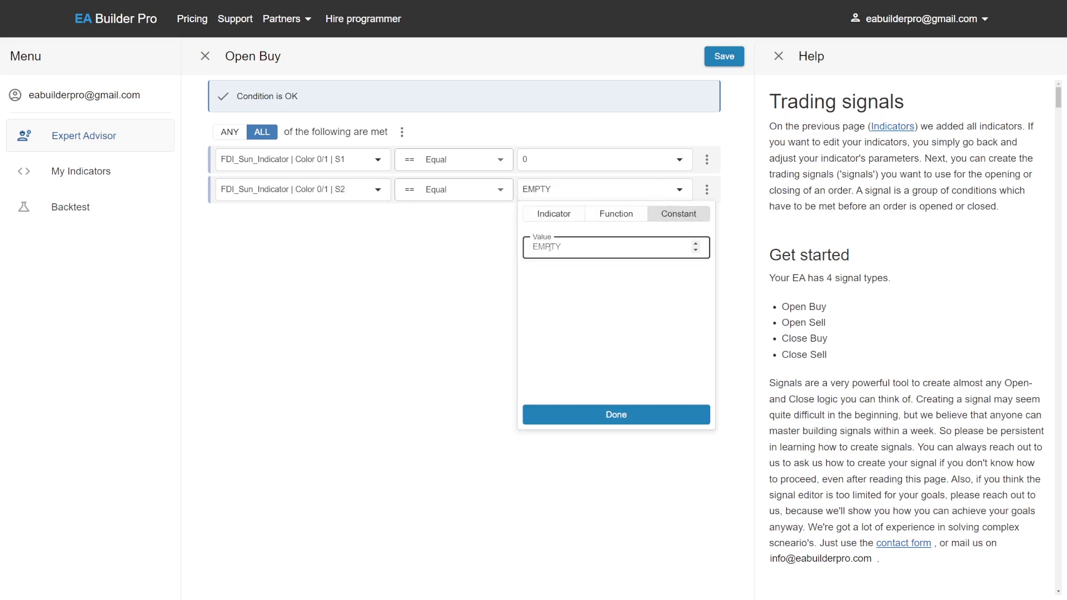
pyautogui.write('1')
pyautogui.click(605, 417)
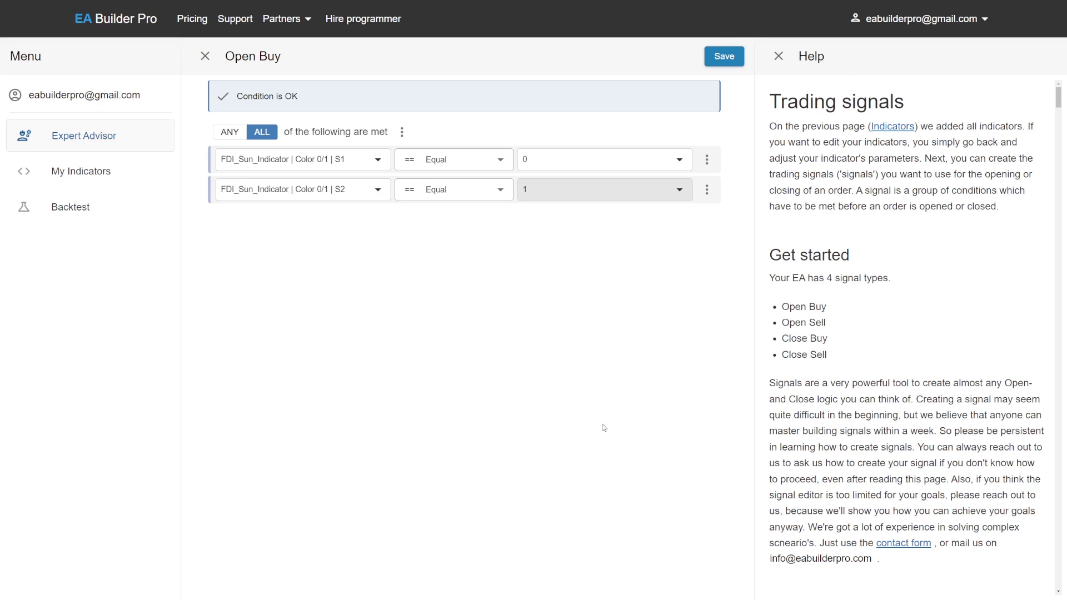
pyautogui.click(724, 56)
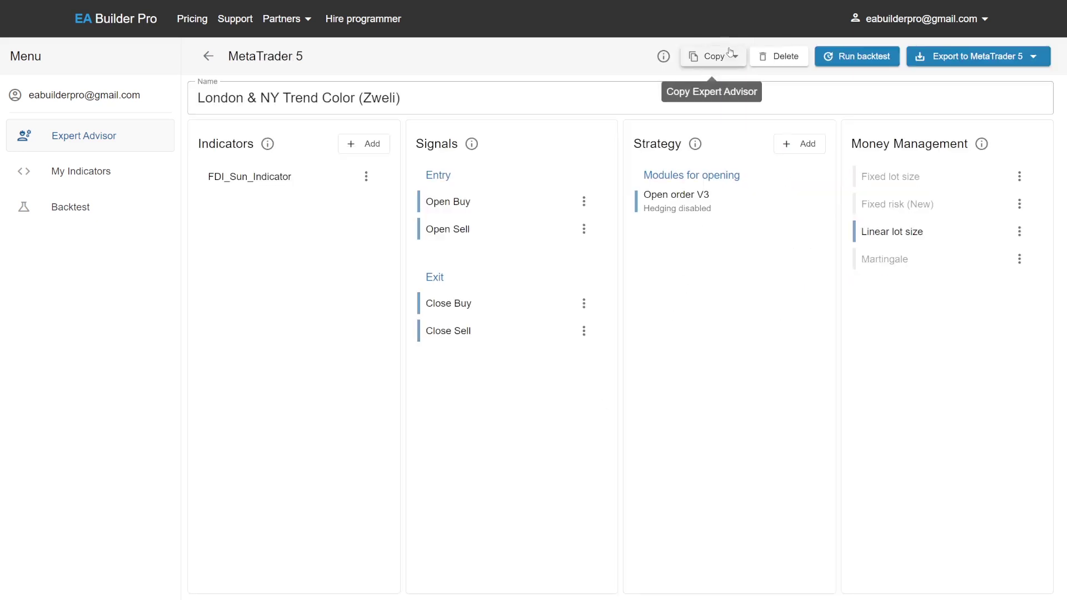
# Copy the Open Buy signal and paste it into Open Sell.
pyautogui.click(585, 200)
pyautogui.click(617, 266)
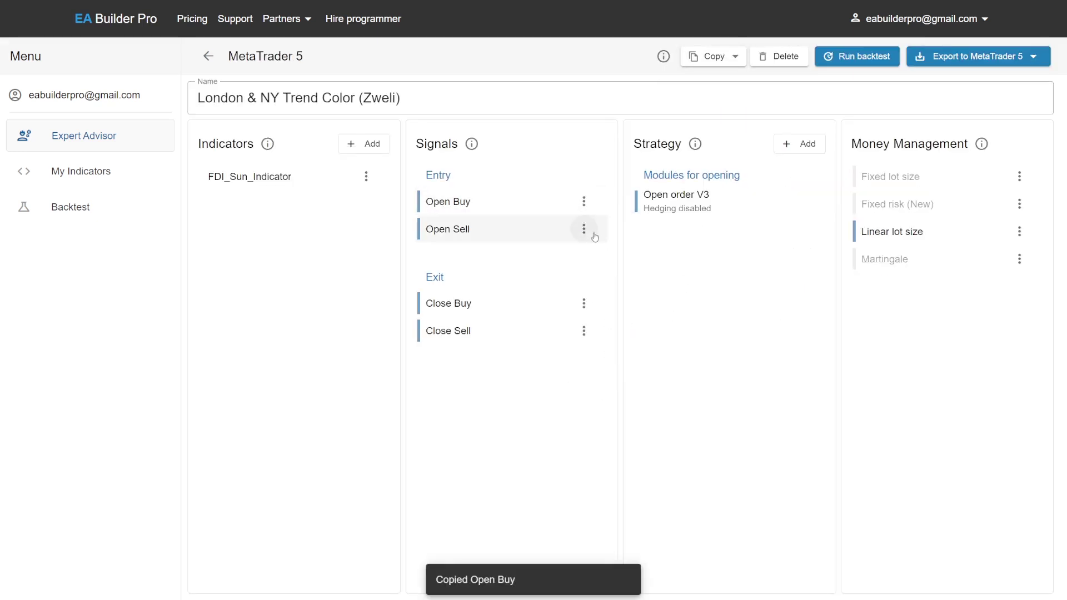
pyautogui.click(584, 229)
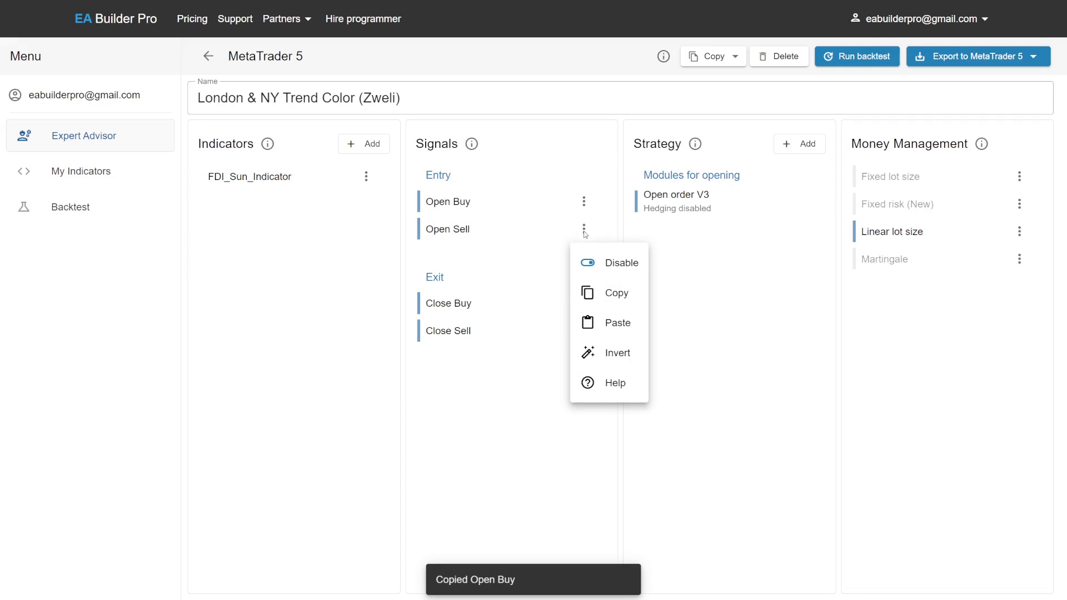
pyautogui.click(618, 323)
pyautogui.click(654, 339)
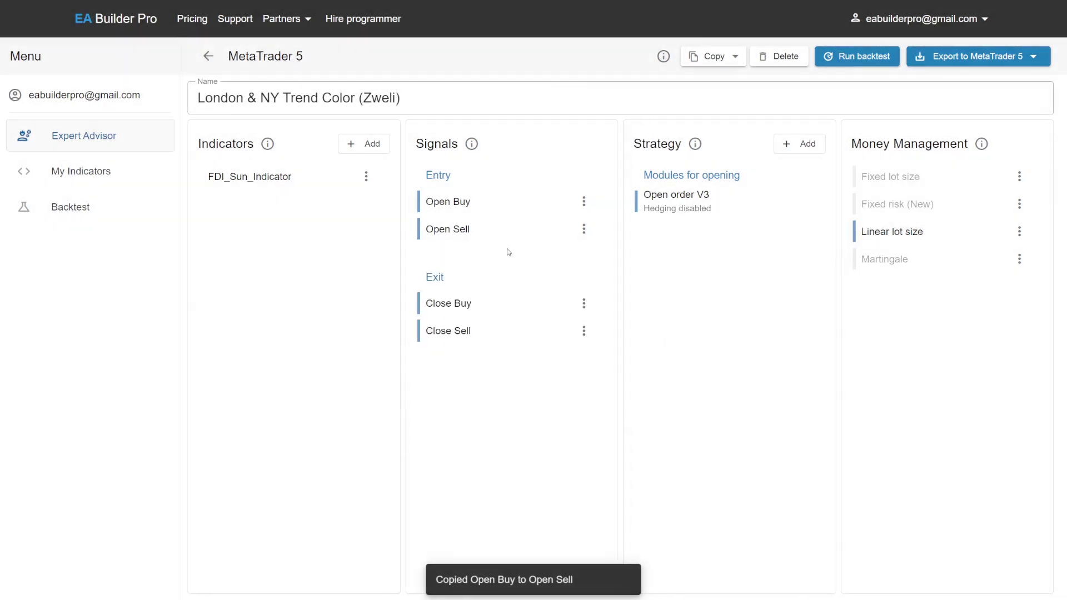
# Change Open Sell's constants to 1 for the first condition and 0 for the second, and save.
pyautogui.click(484, 229)
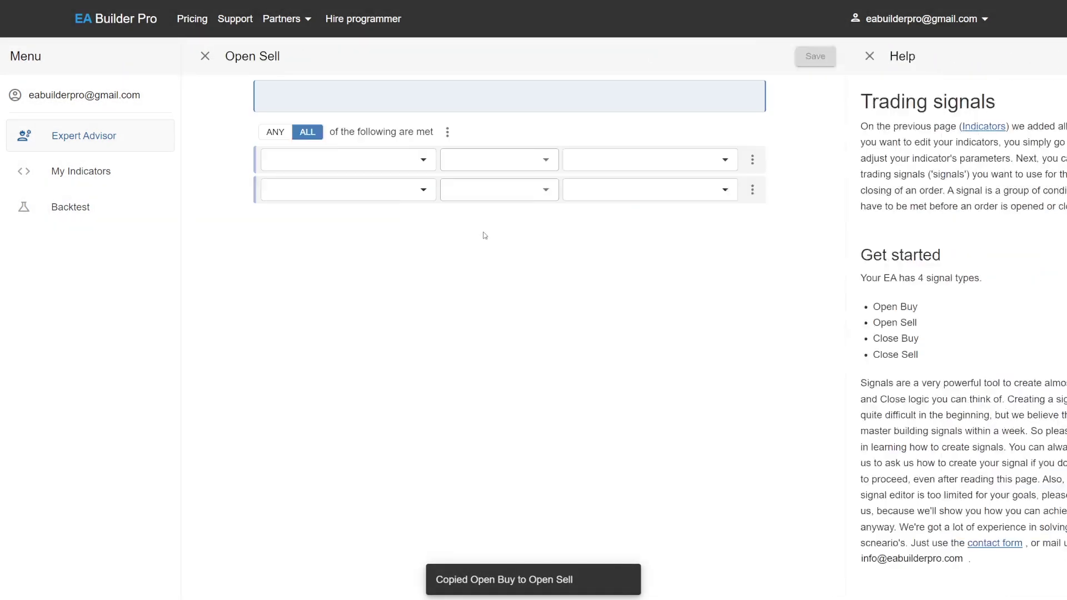
pyautogui.click(576, 159)
pyautogui.press('BackSpace')
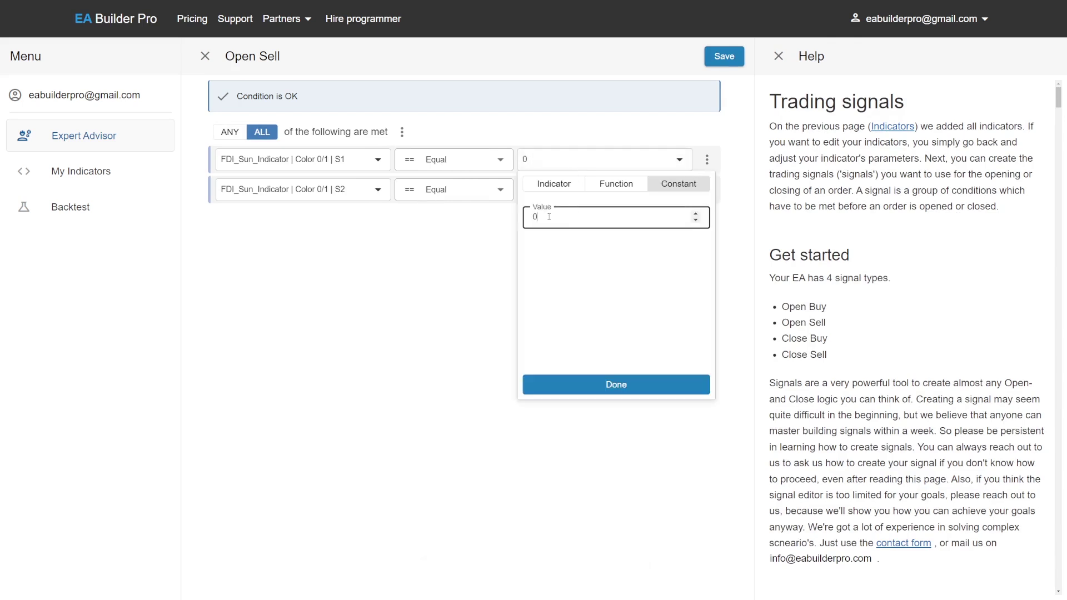
pyautogui.write('1')
pyautogui.click(592, 386)
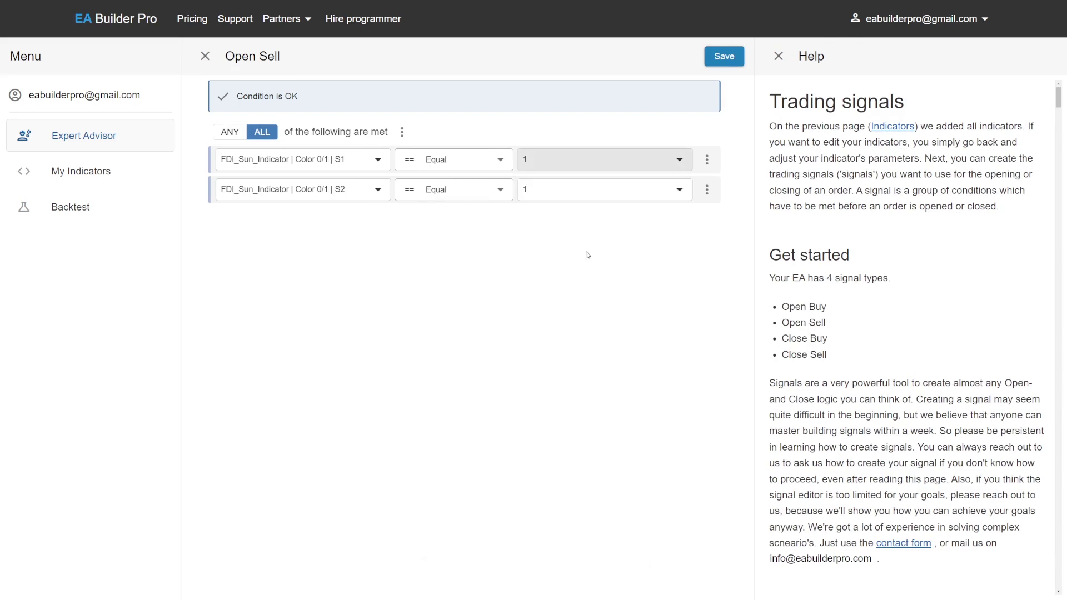
pyautogui.click(567, 189)
pyautogui.doubleClick(534, 248)
pyautogui.write('0')
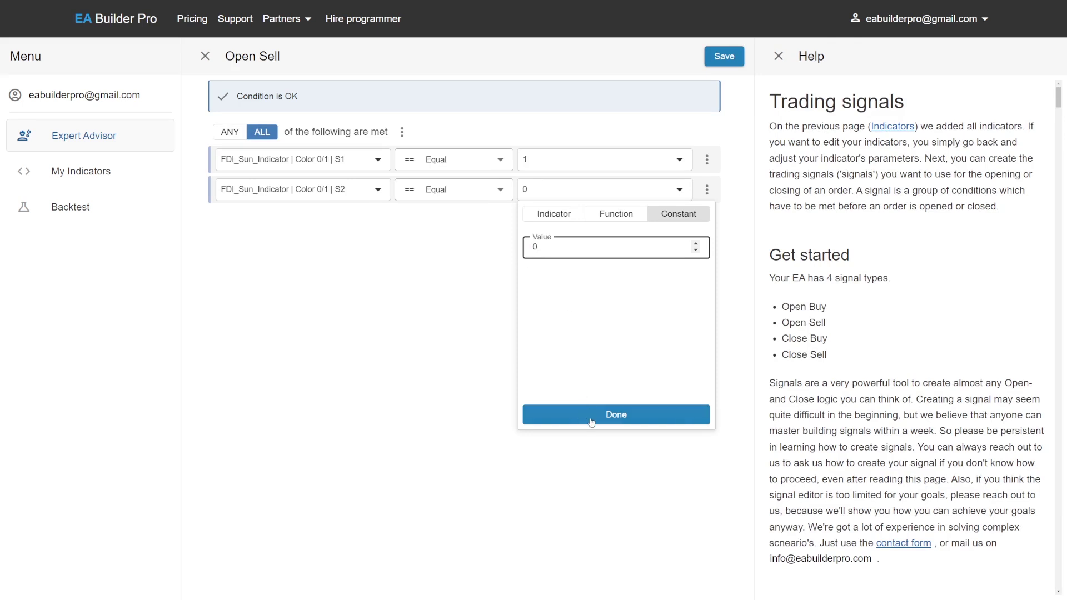
pyautogui.click(591, 414)
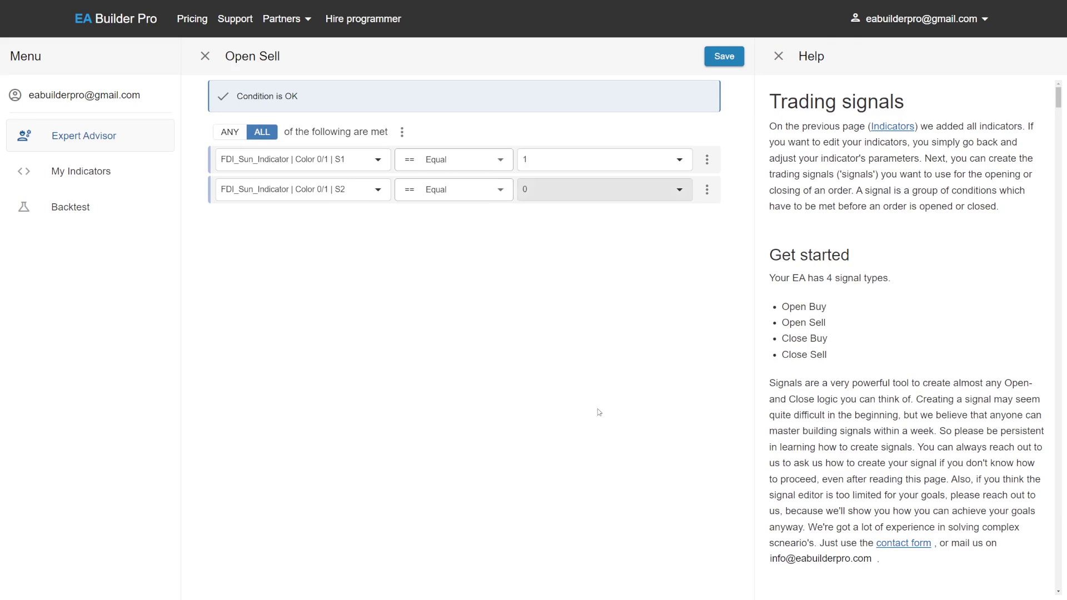
pyautogui.click(716, 61)
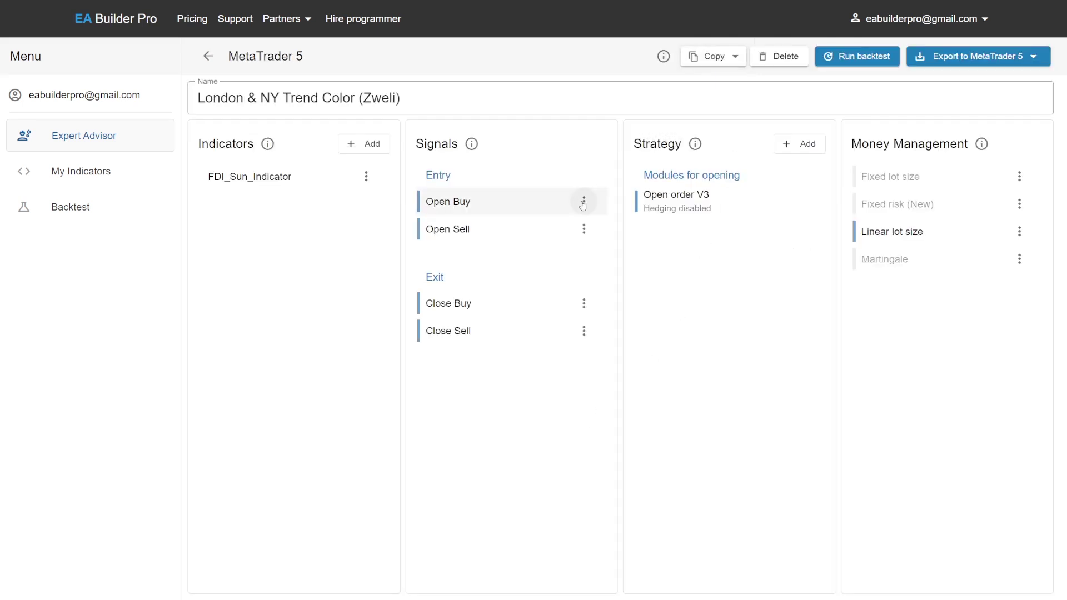
# Copy the Open Buy signal and paste it into Close Sell.
pyautogui.click(584, 203)
pyautogui.click(616, 266)
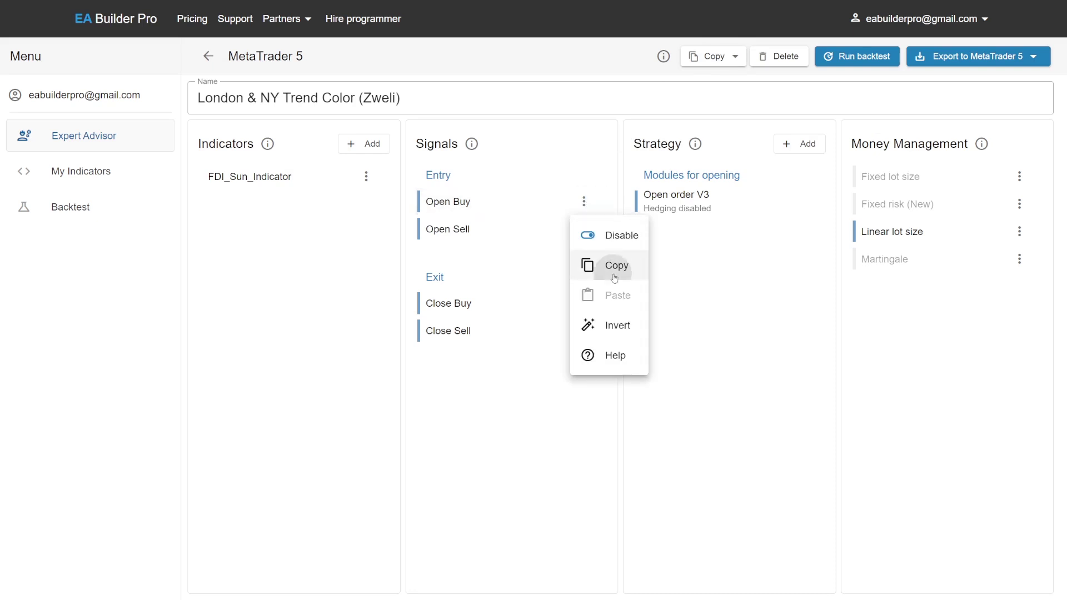
pyautogui.click(584, 331)
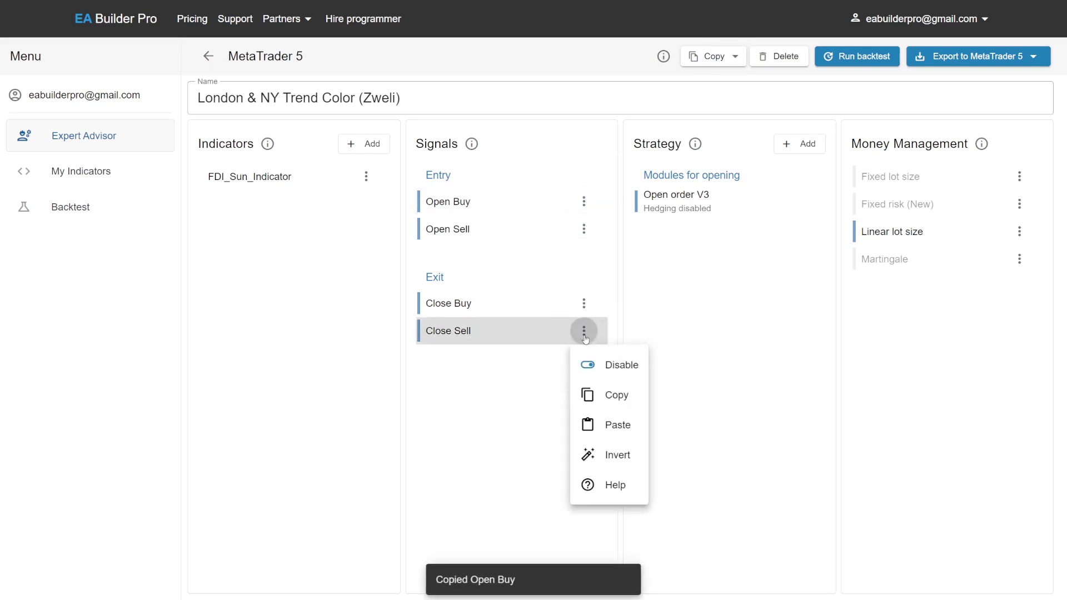
pyautogui.click(615, 424)
pyautogui.click(655, 339)
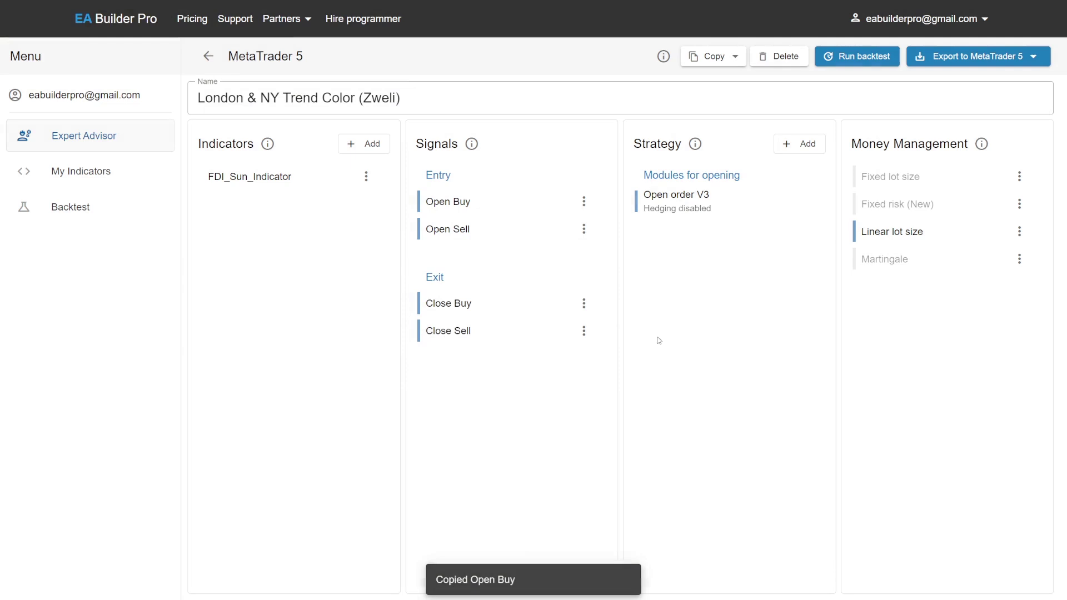
# Copy the Open Sell signal and paste it into Close Buy.
pyautogui.click(583, 230)
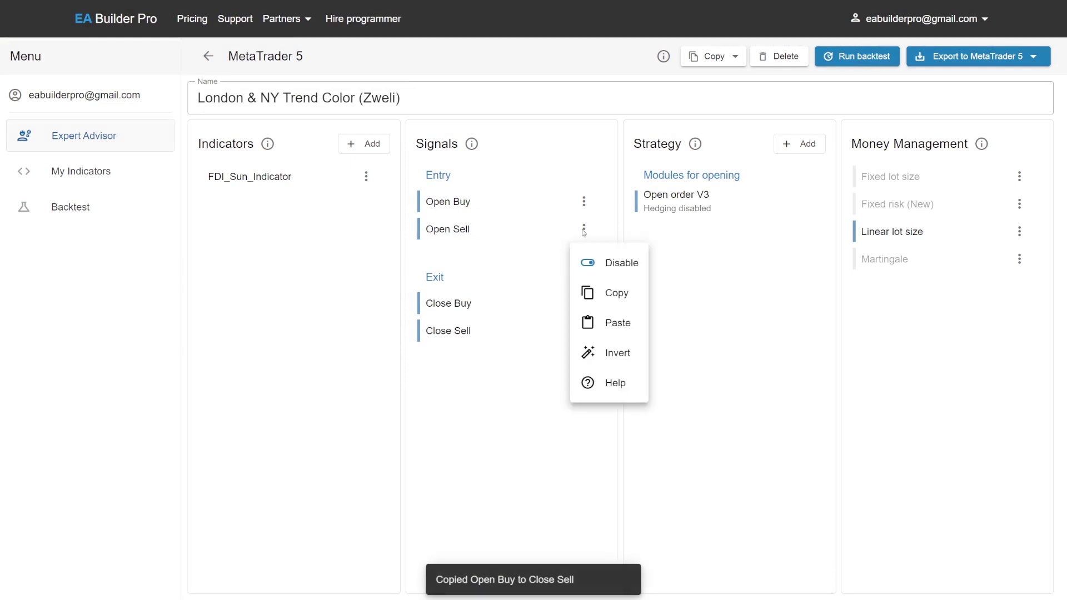
pyautogui.click(615, 294)
pyautogui.click(584, 304)
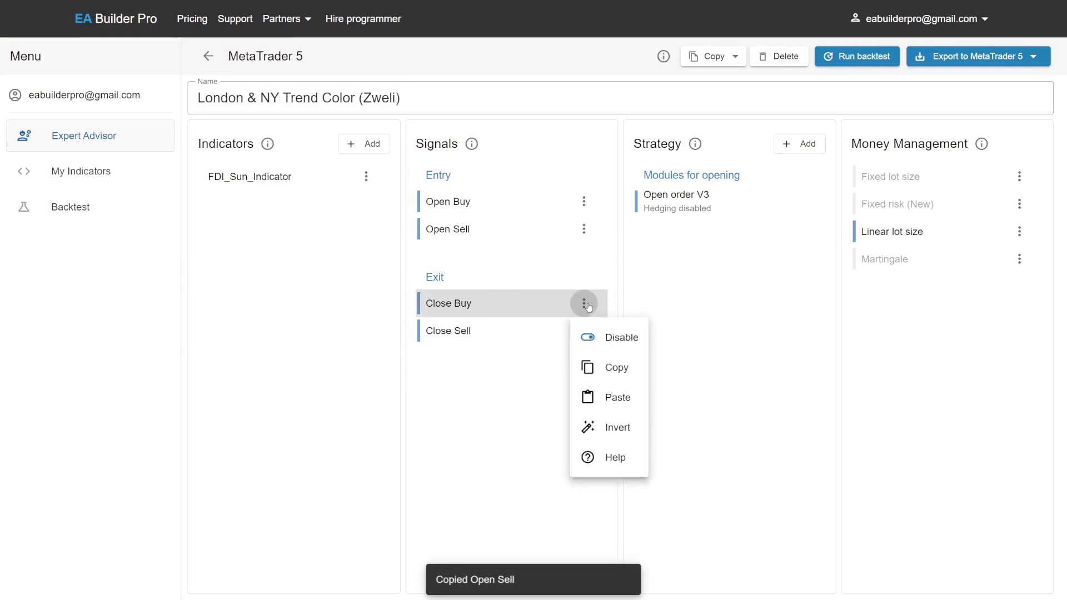
pyautogui.click(616, 398)
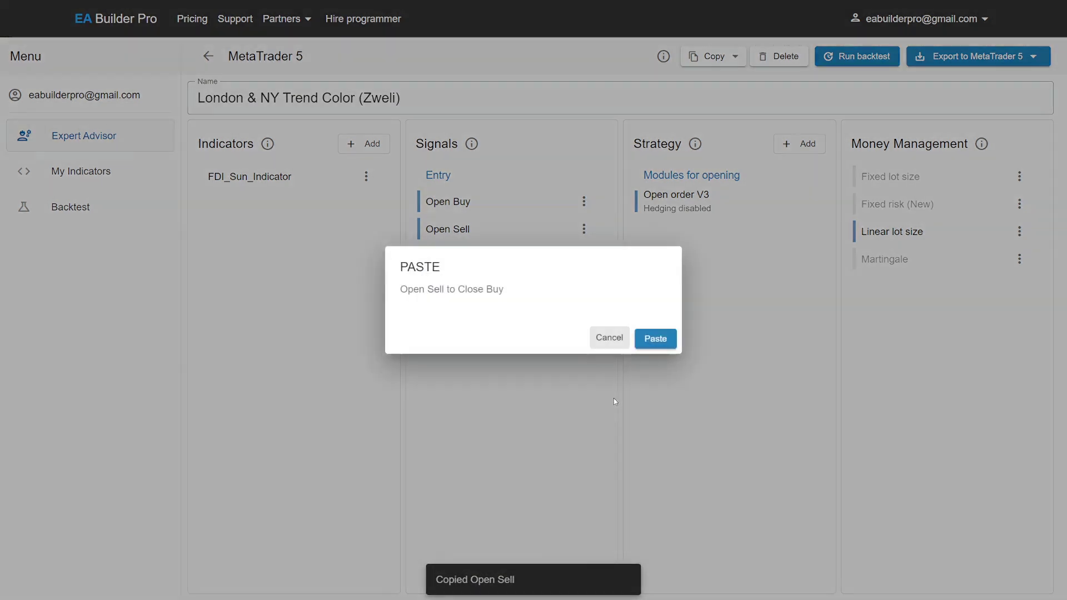
pyautogui.click(656, 338)
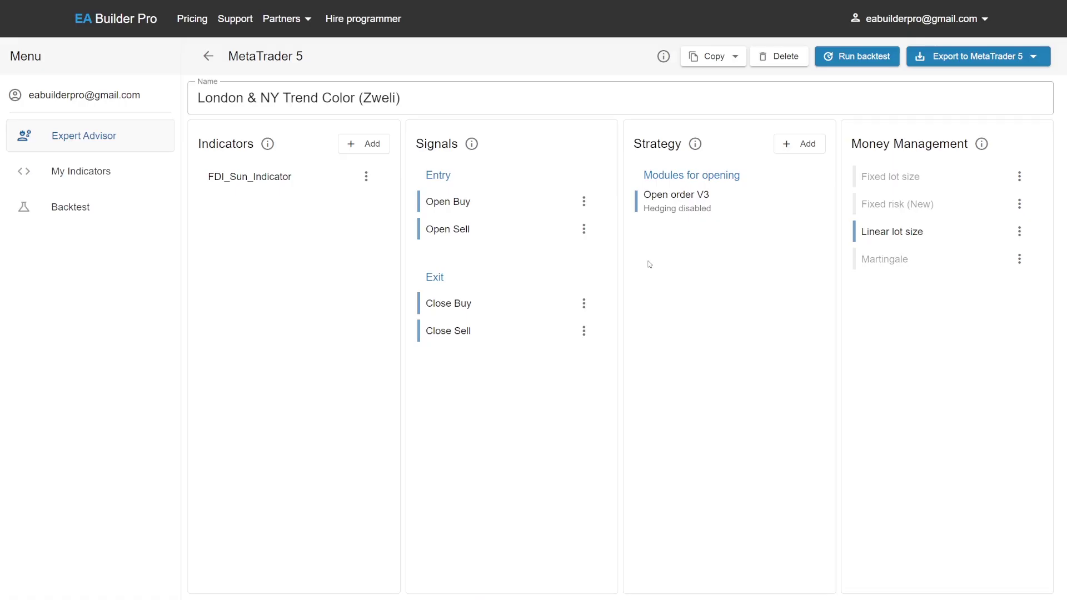
# Add a Trading session exclusion 'Assian Session' with start hour 3 and stop hour 12.
pyautogui.click(800, 143)
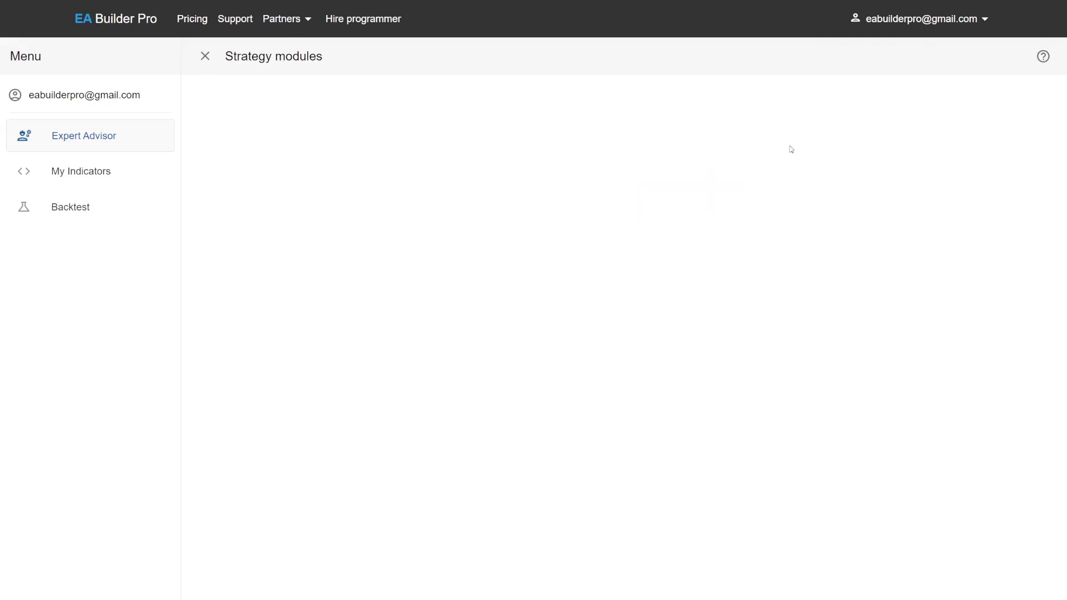
pyautogui.scroll(-2, 500, 334)
pyautogui.scroll(-1, 417, 418)
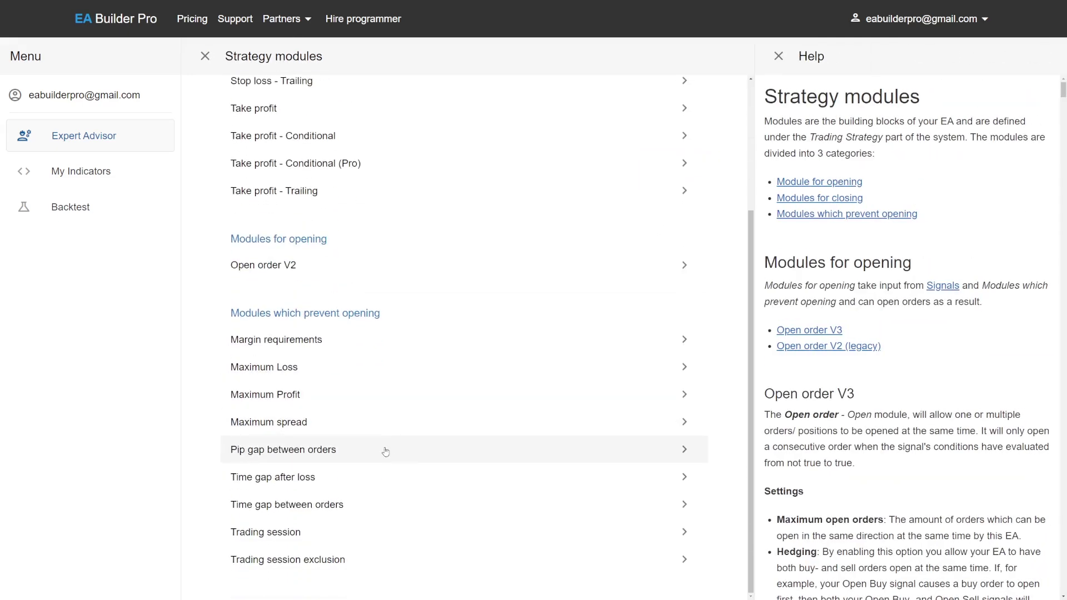
pyautogui.click(325, 566)
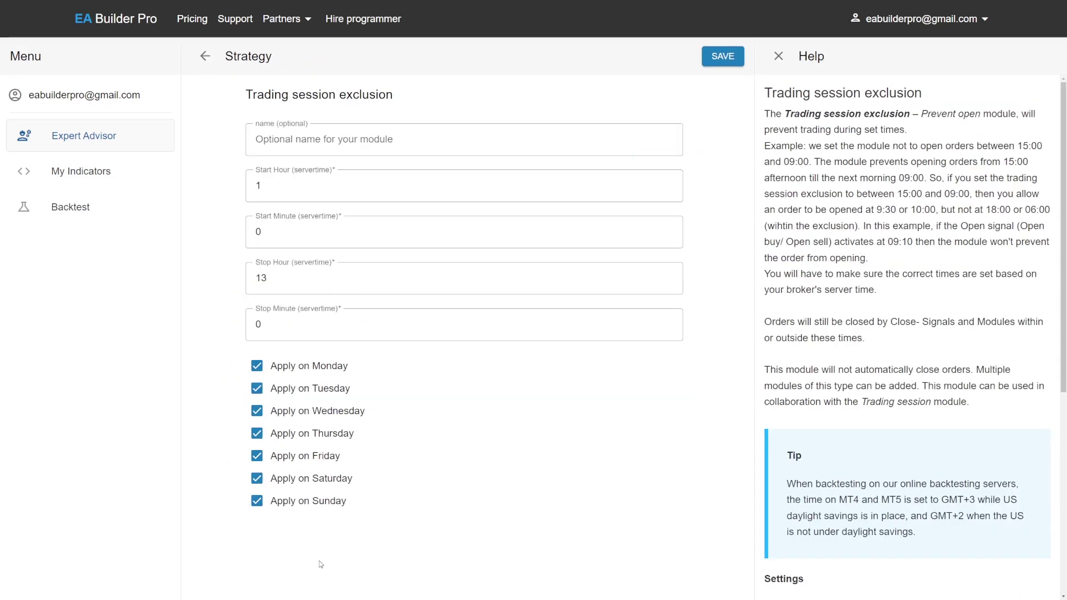
pyautogui.click(333, 185)
pyautogui.doubleClick(258, 186)
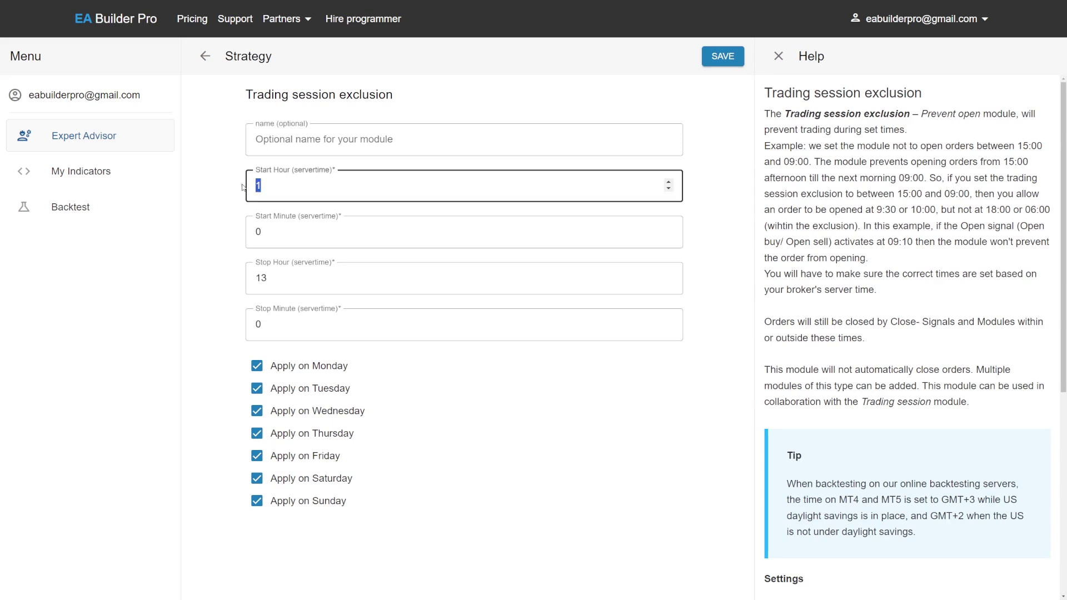
pyautogui.write('3')
pyautogui.doubleClick(261, 278)
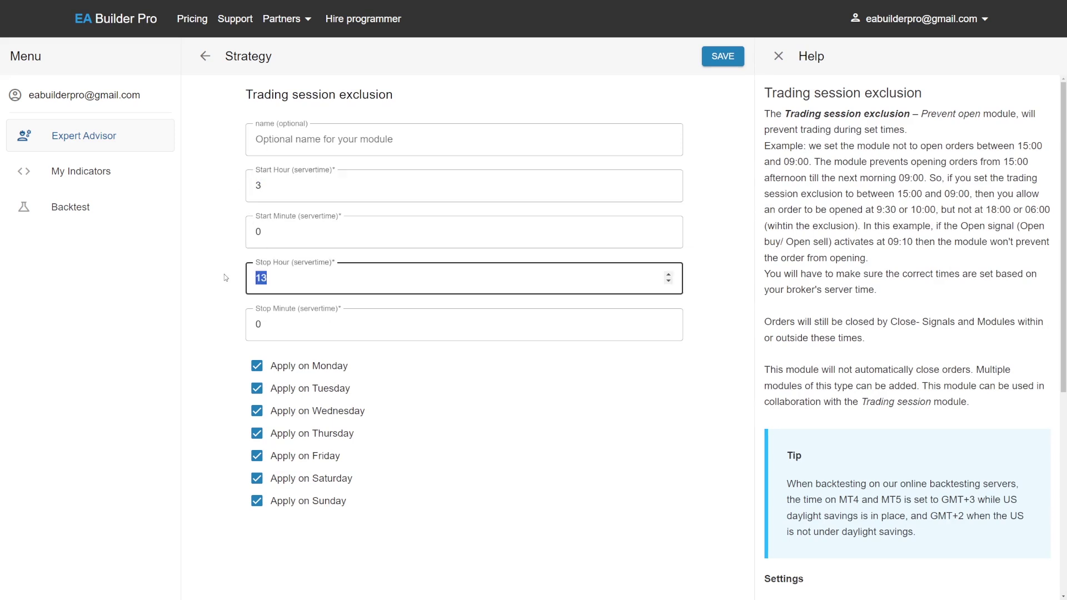
pyautogui.write('12')
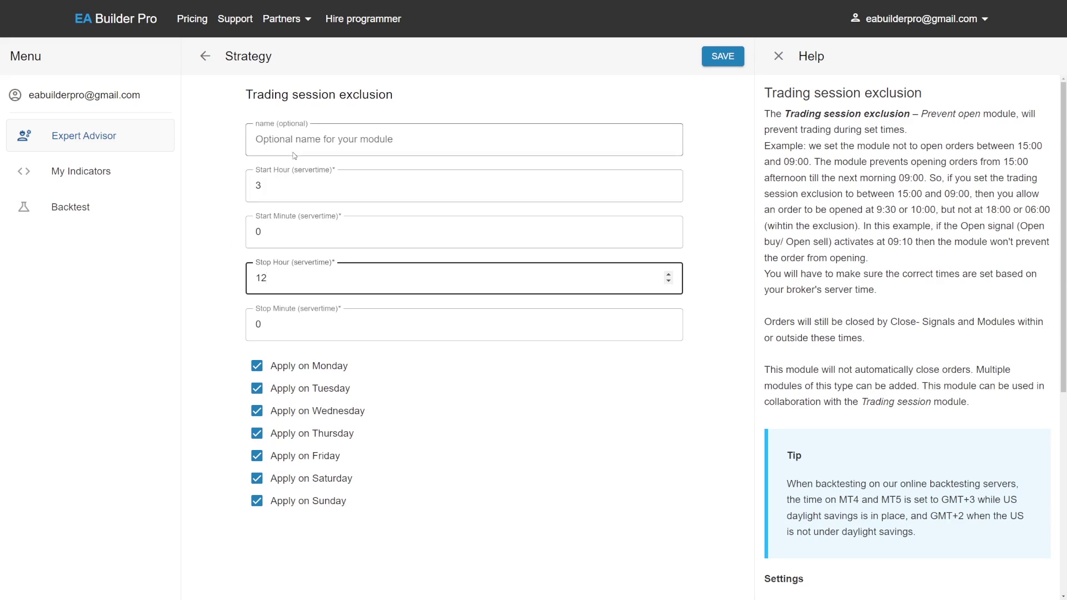
pyautogui.click(284, 139)
pyautogui.write('Assia')
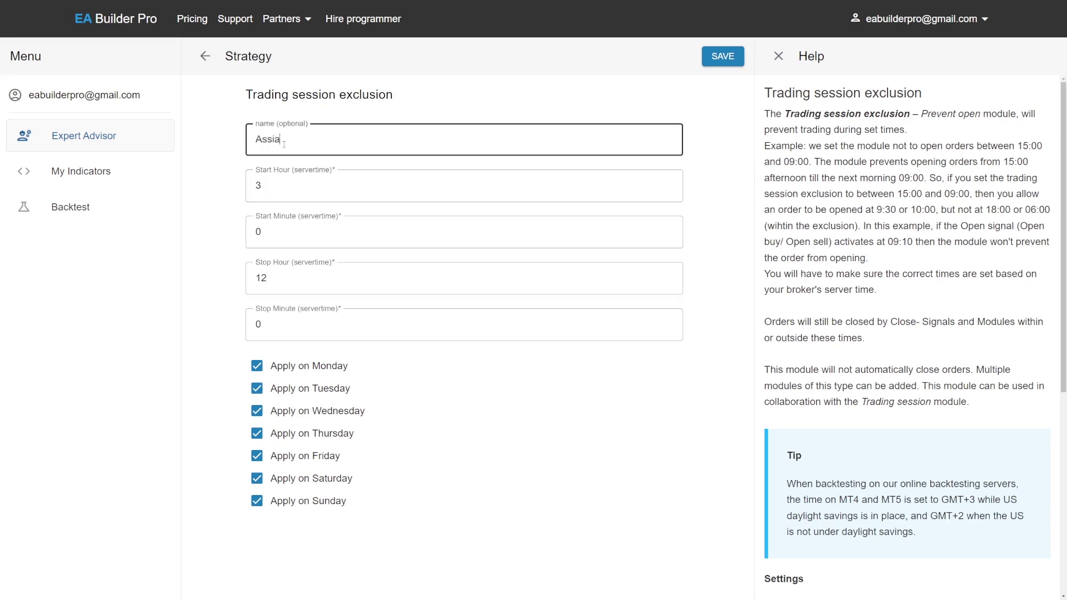
pyautogui.write('n Session')
pyautogui.click(723, 55)
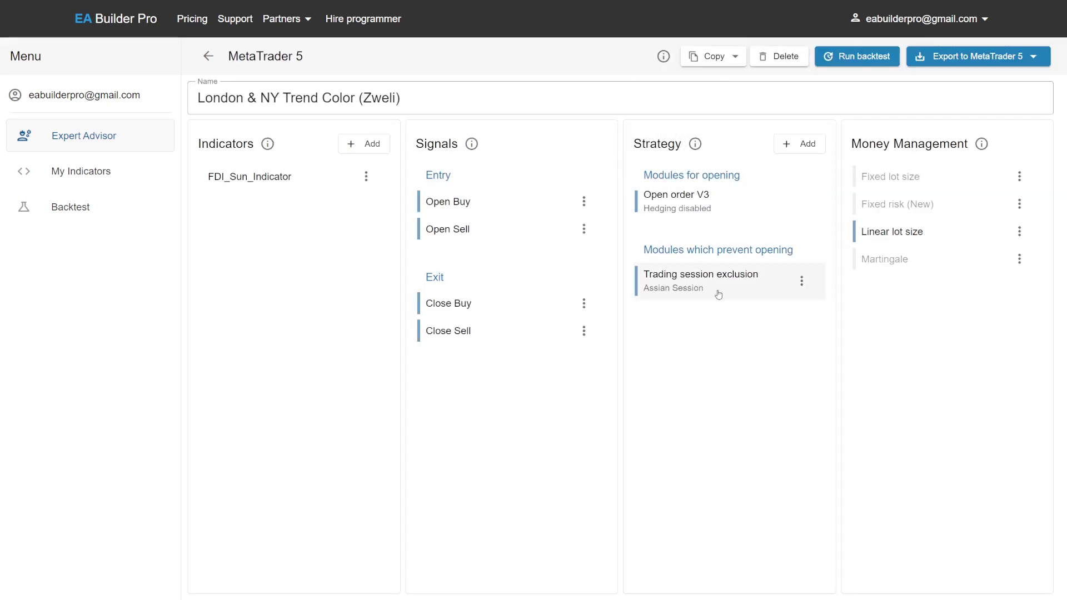
# Enable the Fixed lot size module, set its lot size to 0.01, and save.
pyautogui.click(1019, 176)
pyautogui.click(1006, 210)
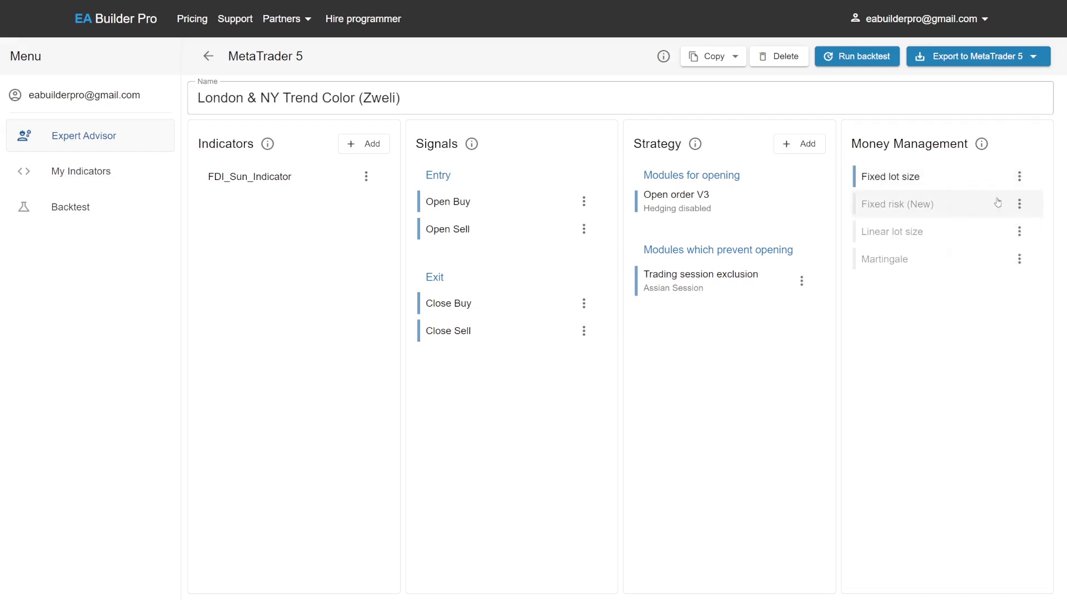
pyautogui.click(960, 179)
pyautogui.doubleClick(342, 146)
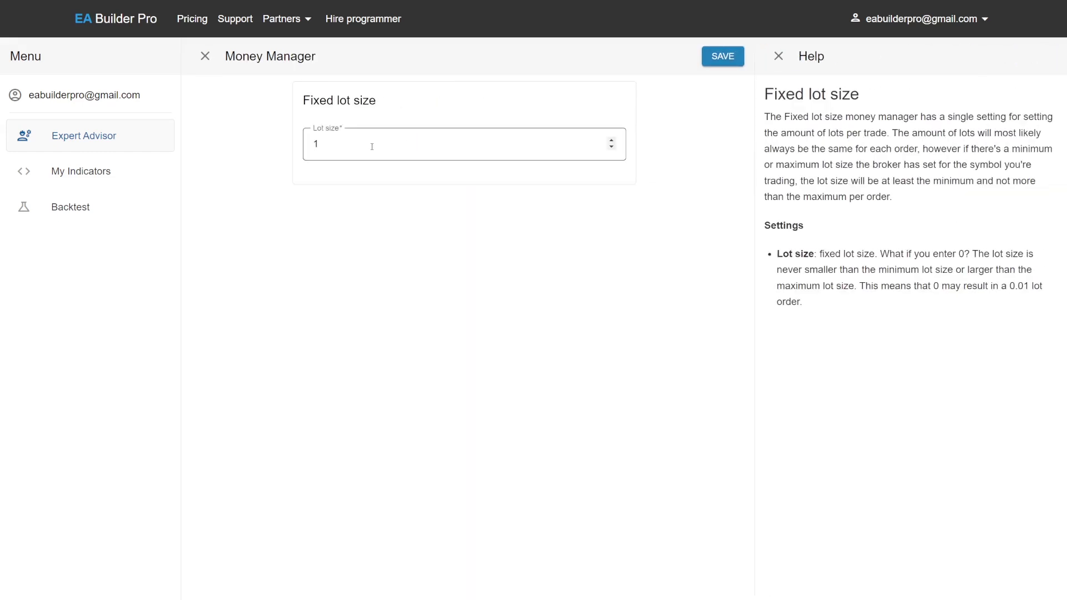
pyautogui.write('0.01')
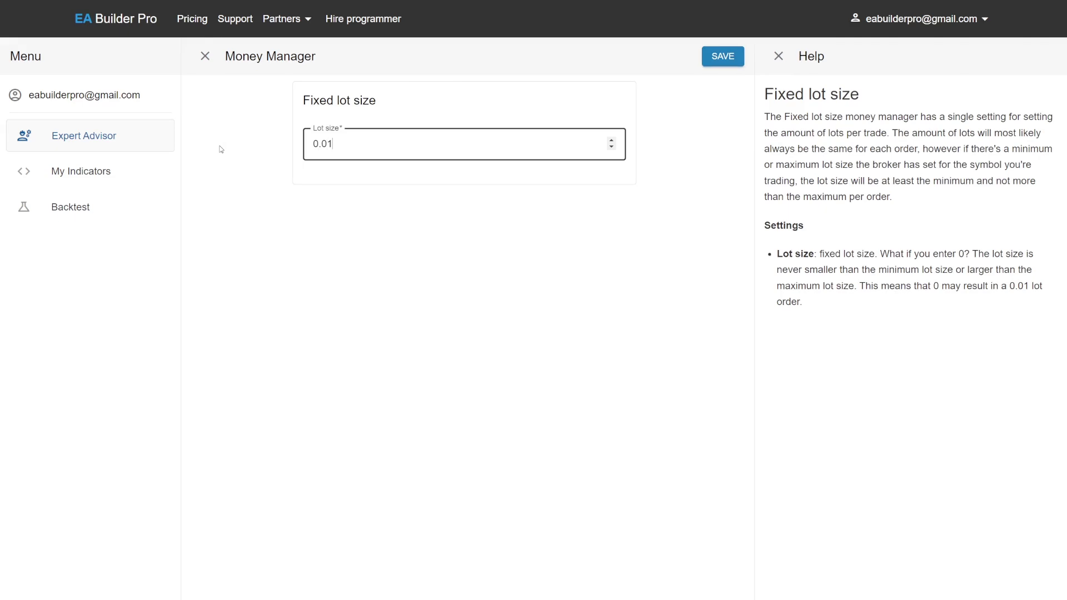
pyautogui.click(723, 56)
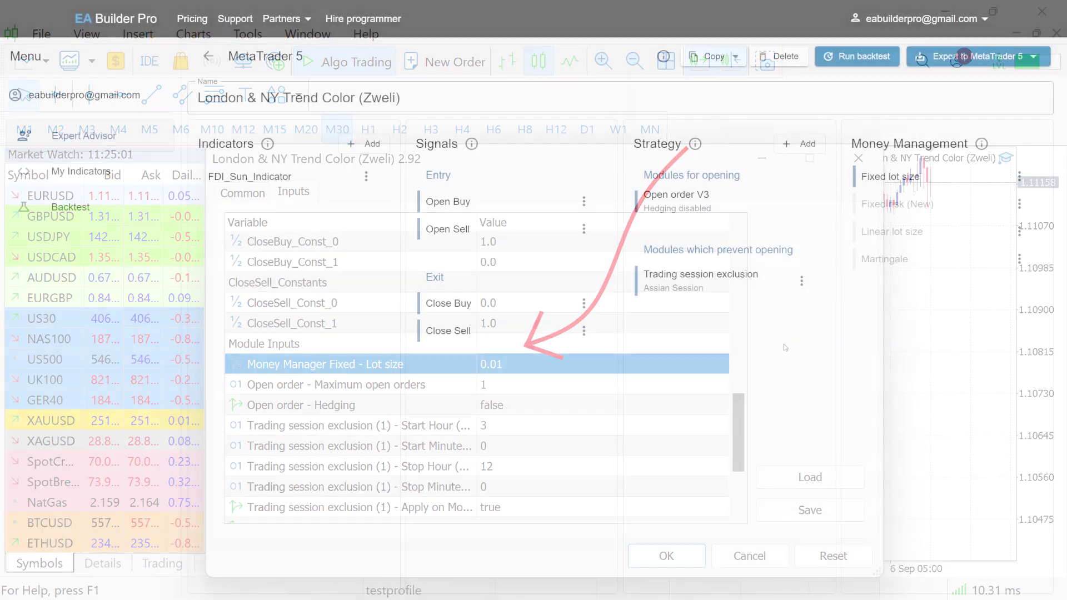
pyautogui.click(976, 56)
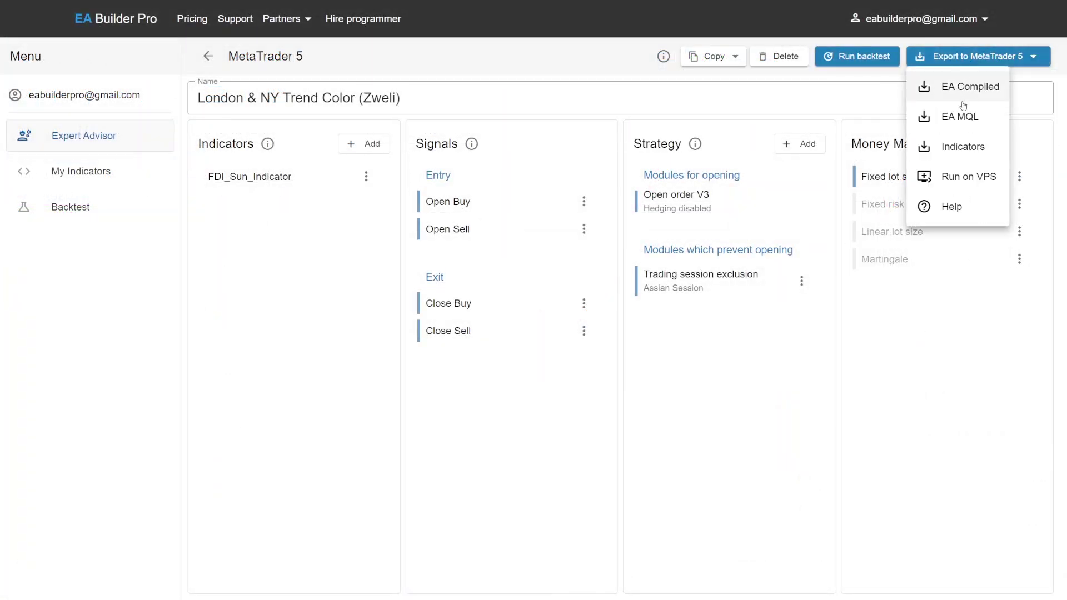
# Export the expert advisor to MetaTrader 5 as a compiled EA.
pyautogui.click(960, 117)
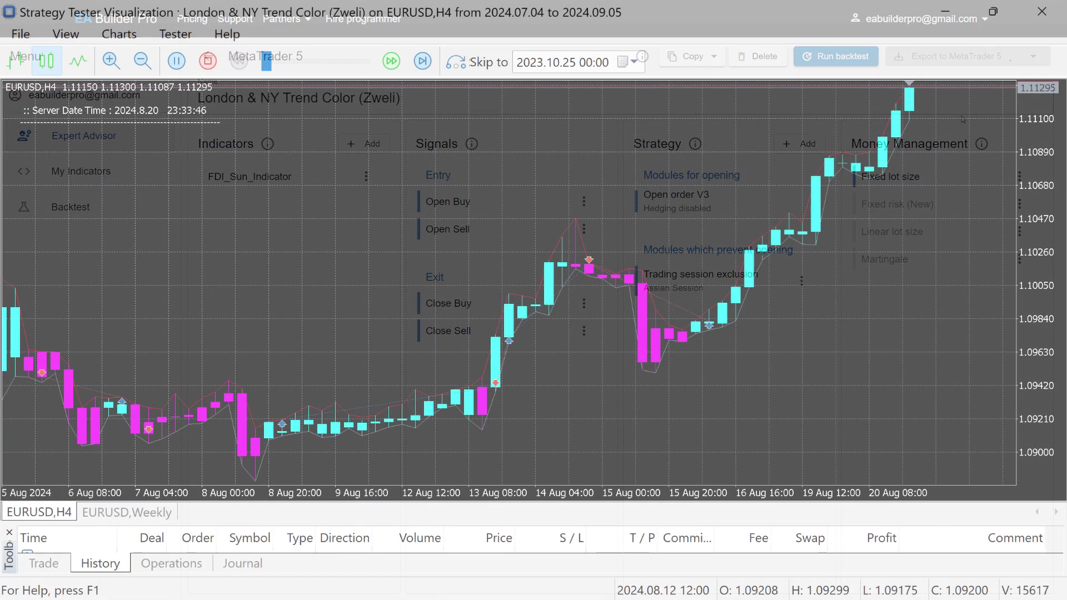